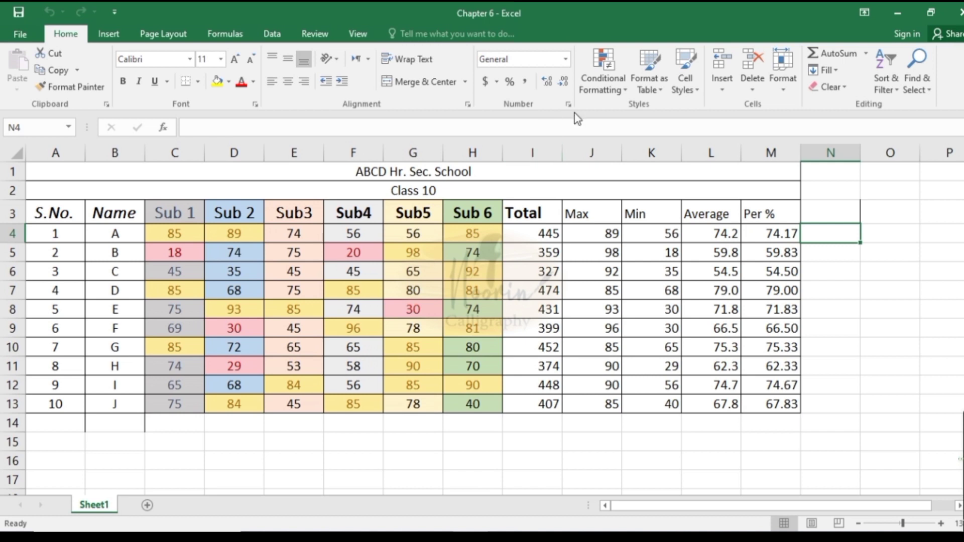
Step: Start a Text that Contains highlight rule, then cancel it without applying
left_click(610, 88)
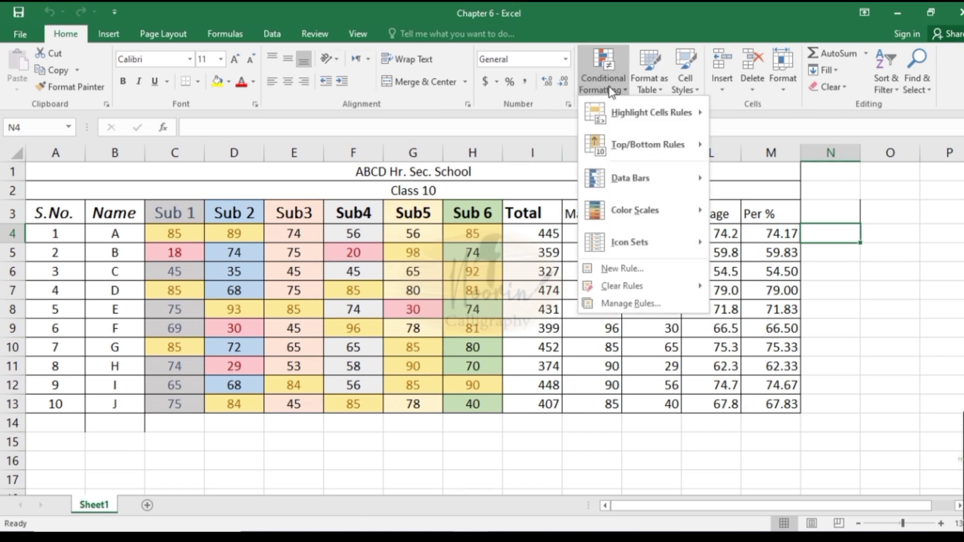
mouse_move(650, 113)
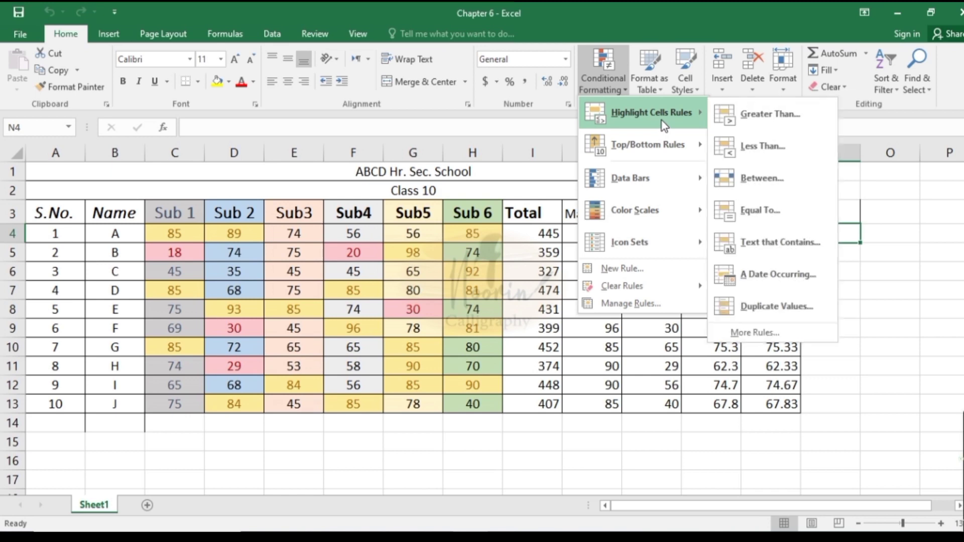
left_click(773, 237)
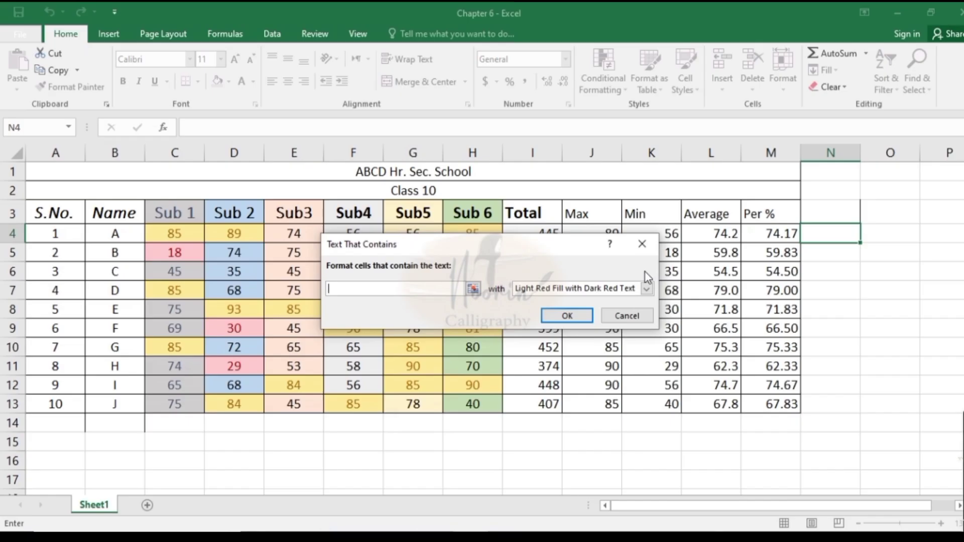
left_click(643, 245)
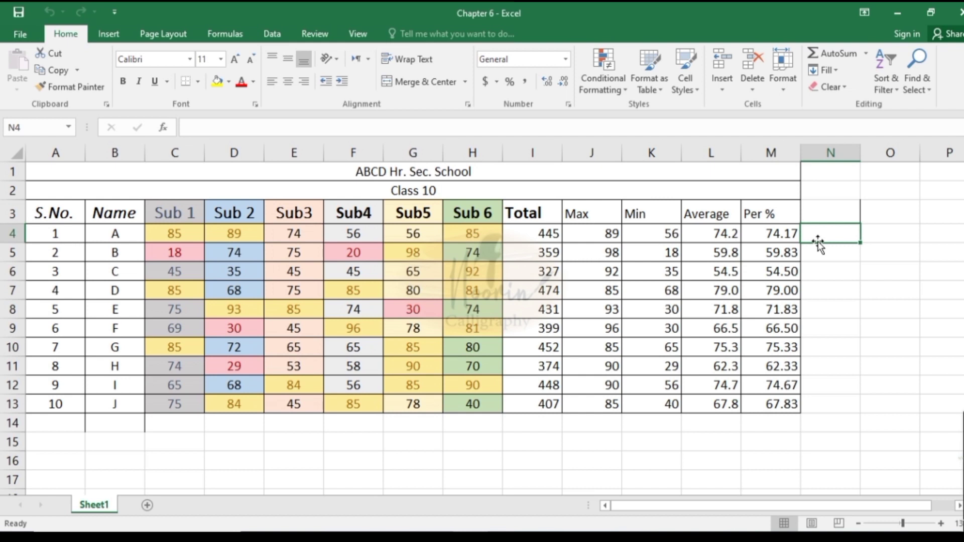
Step: Add the Result heading in N3 and enter Pass, Fail, Pass, Fail for the first four students
key("Up")
type("Res")
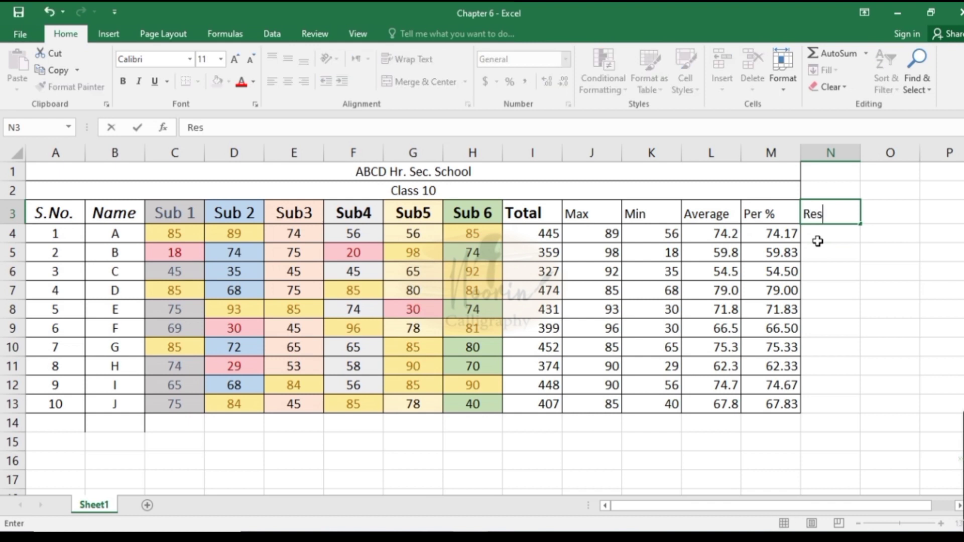
type("ult")
key("Return")
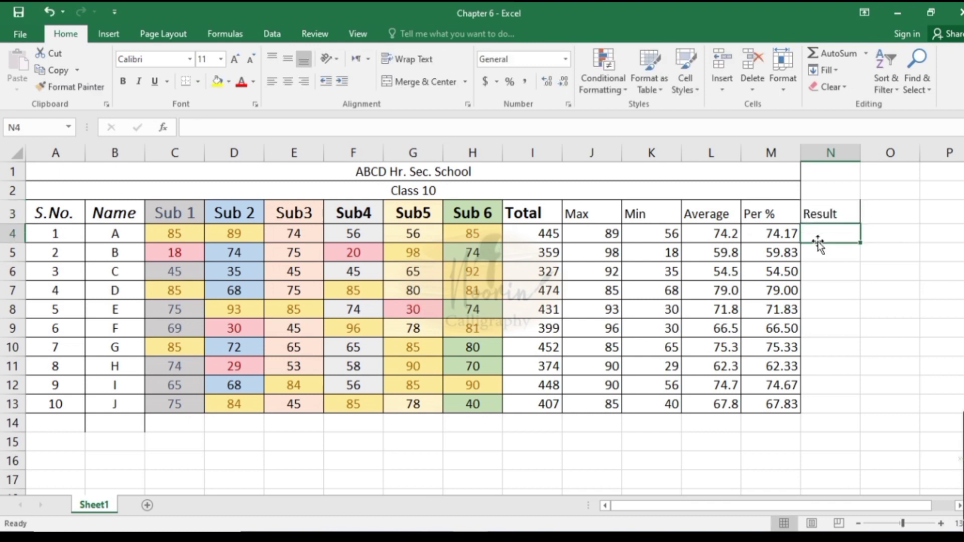
type("Pass")
key("Return")
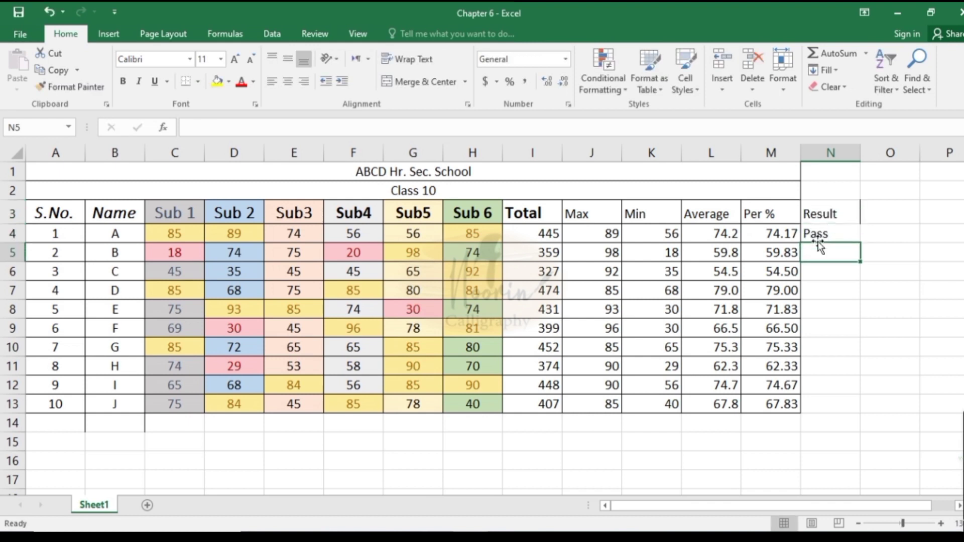
type("Fail")
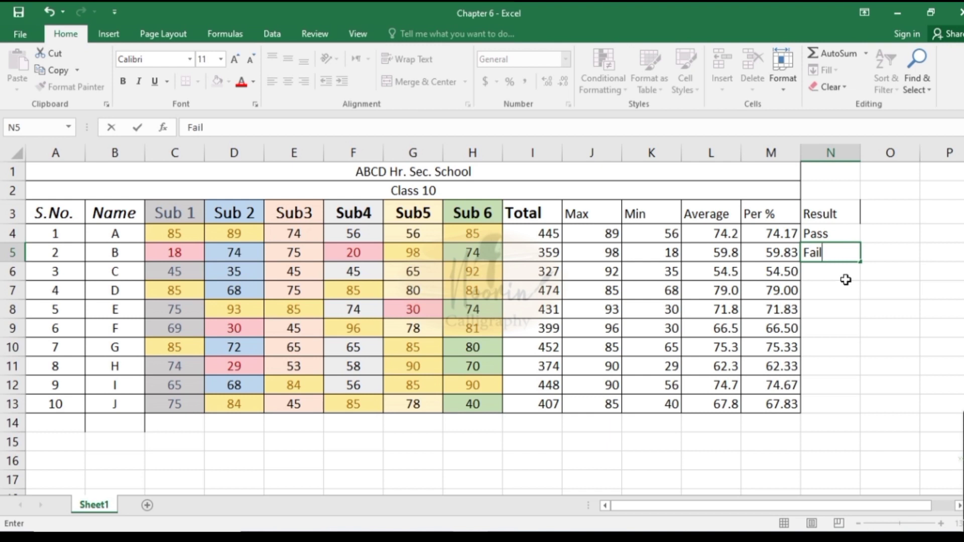
key("Return")
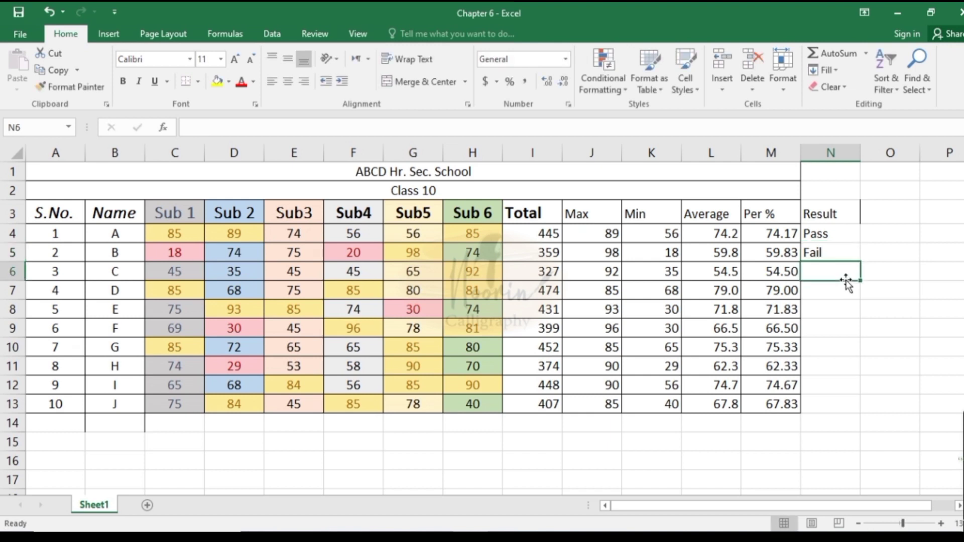
type("Pass")
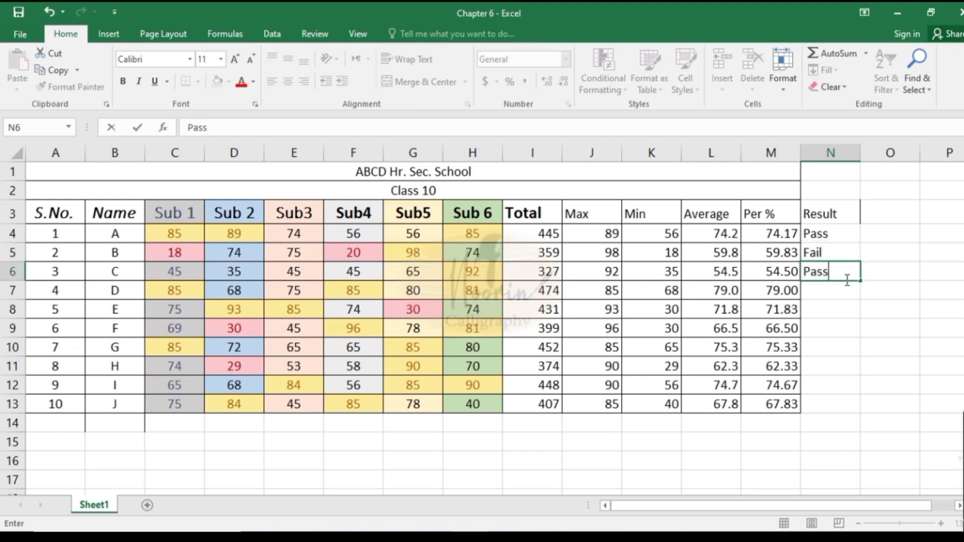
key("Return")
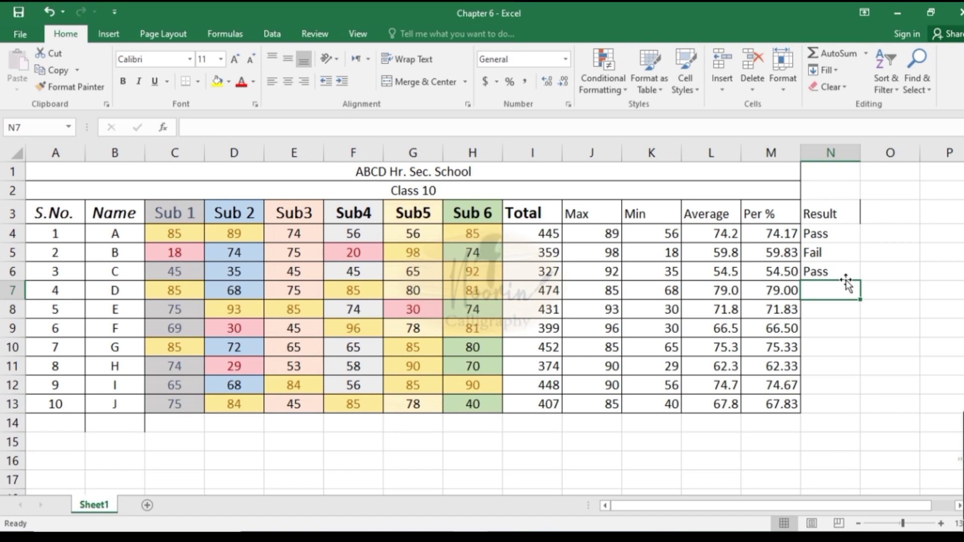
type("Fail")
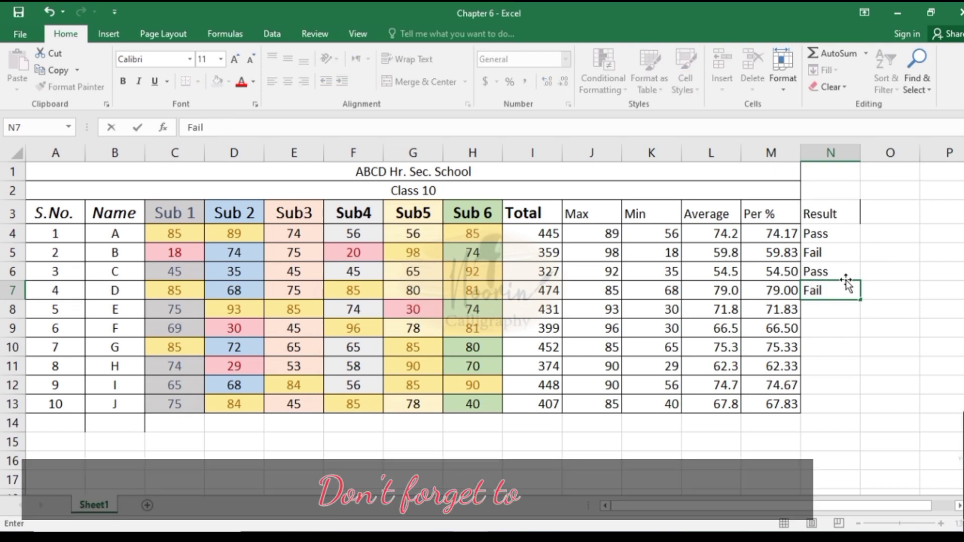
key("Return")
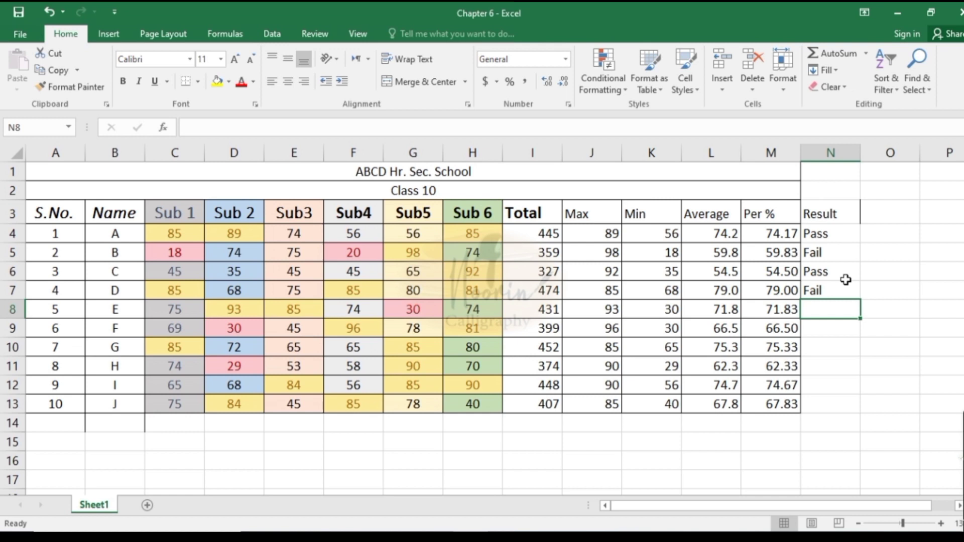
Step: Enter the fifth student's result in N8, correcting it to Fail
type("PAss")
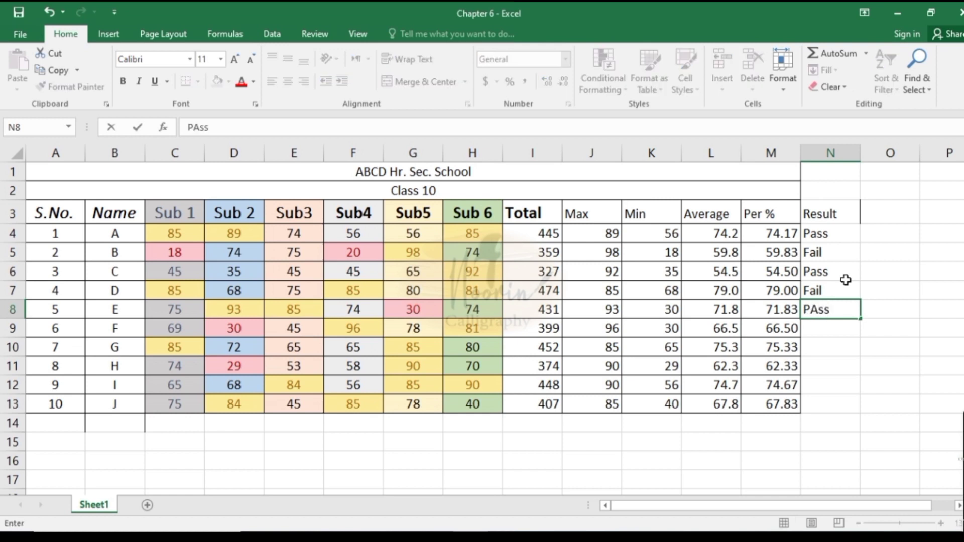
key("BackSpace")
key("BackSpace")
key("BackSpace")
type("as")
key("Return")
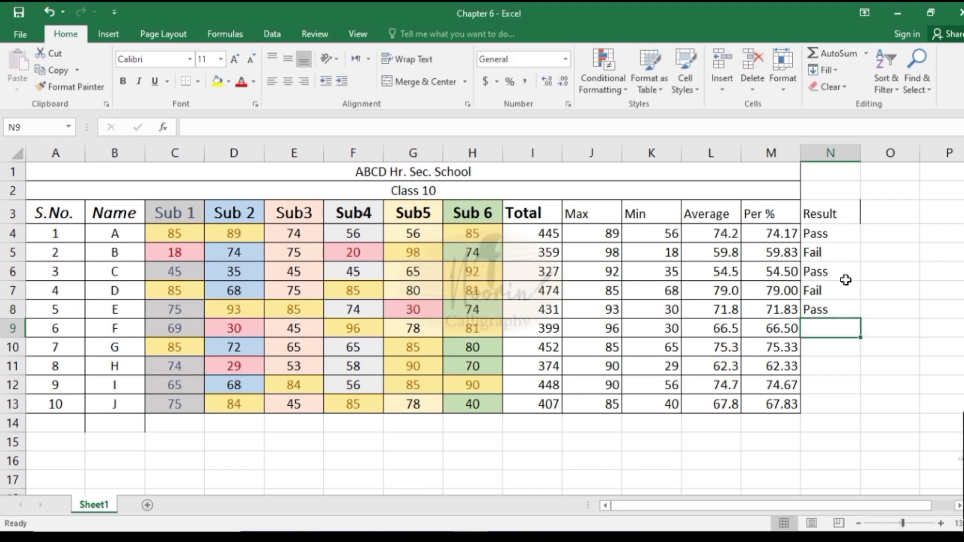
key("Up")
key("BackSpace")
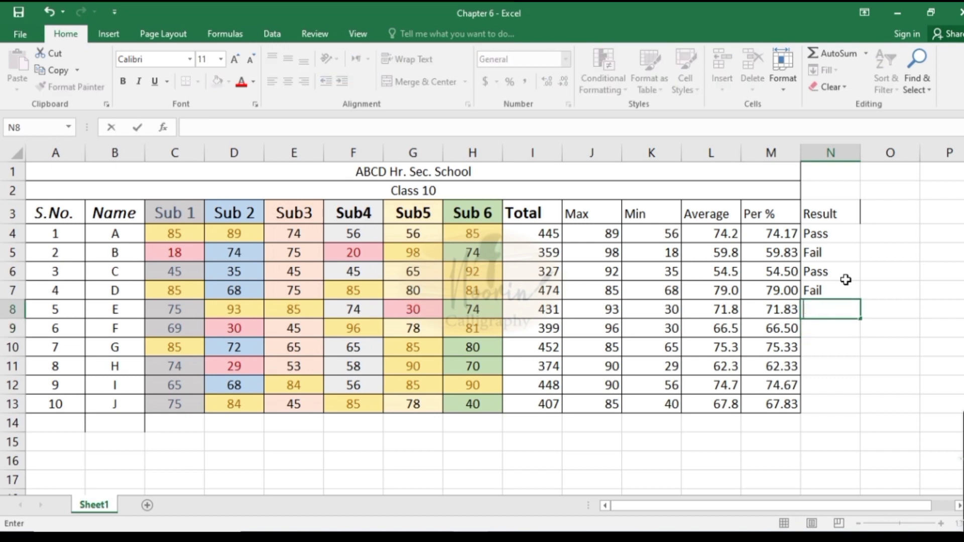
type("FAil")
key("Return")
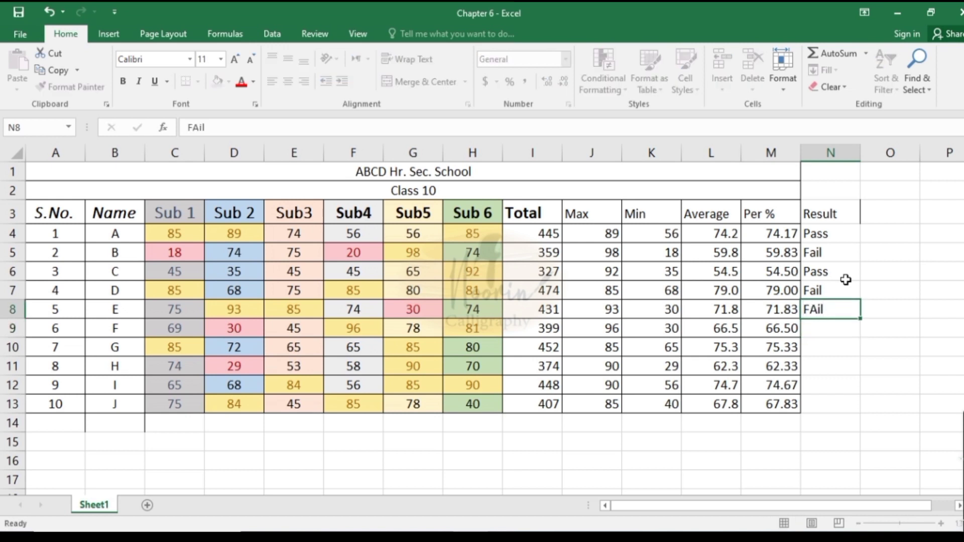
key("Up")
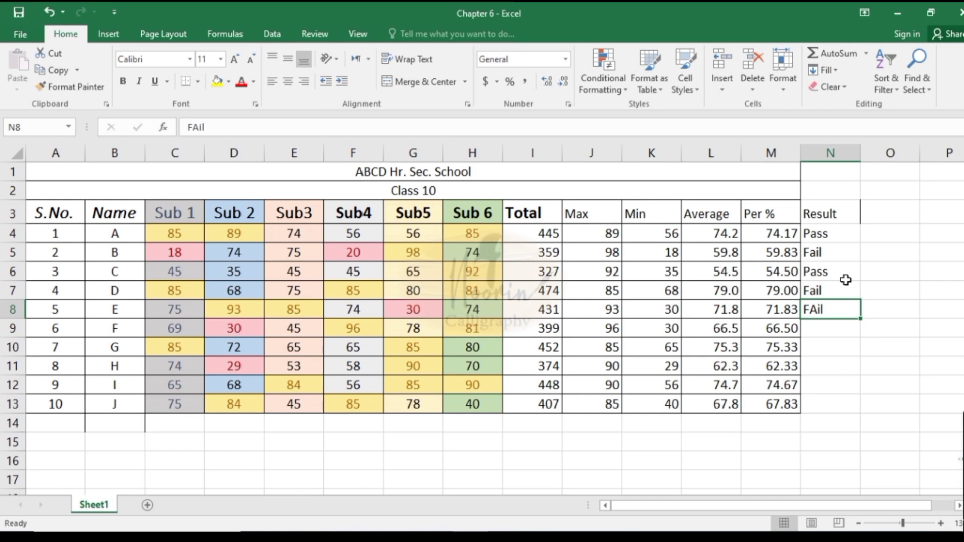
key("BackSpace")
type("Fail")
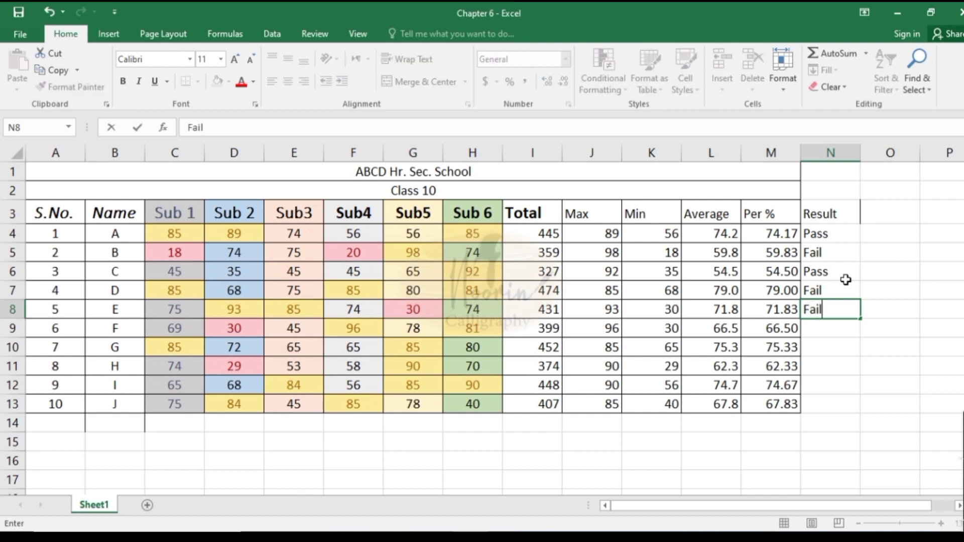
key("Return")
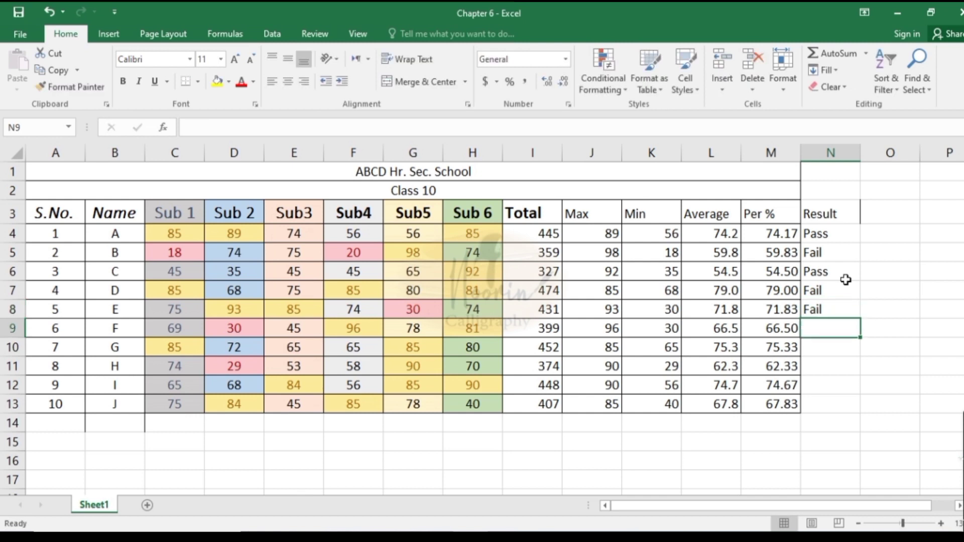
Step: Enter Pass, Pass, Fail, Pass, Pass for the remaining five students in N9:N13
type("Pass")
key("Return")
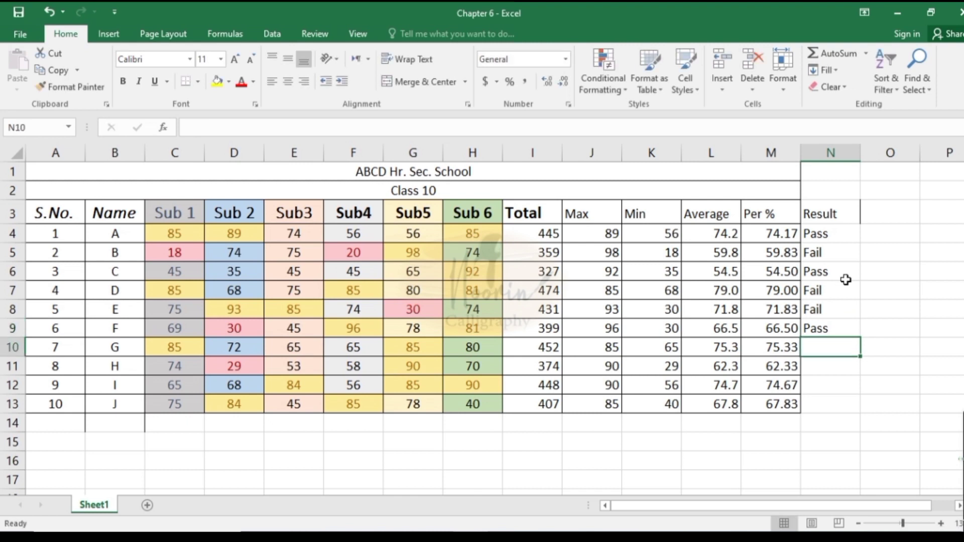
type("Pass")
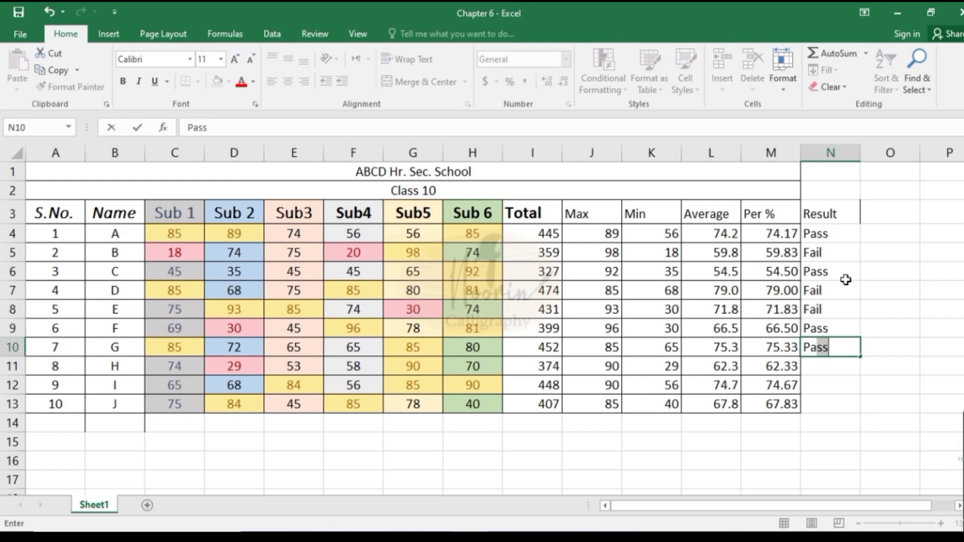
key("Return")
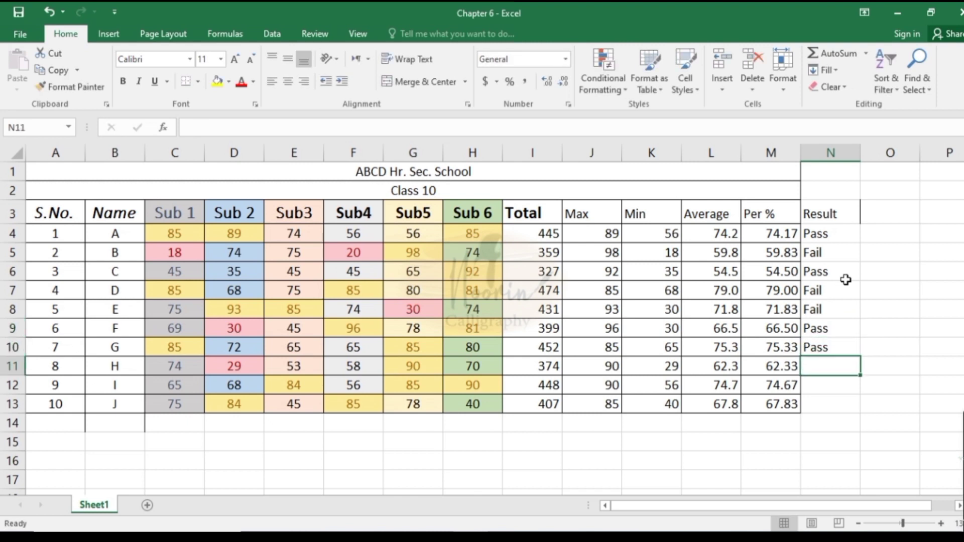
type("Fail")
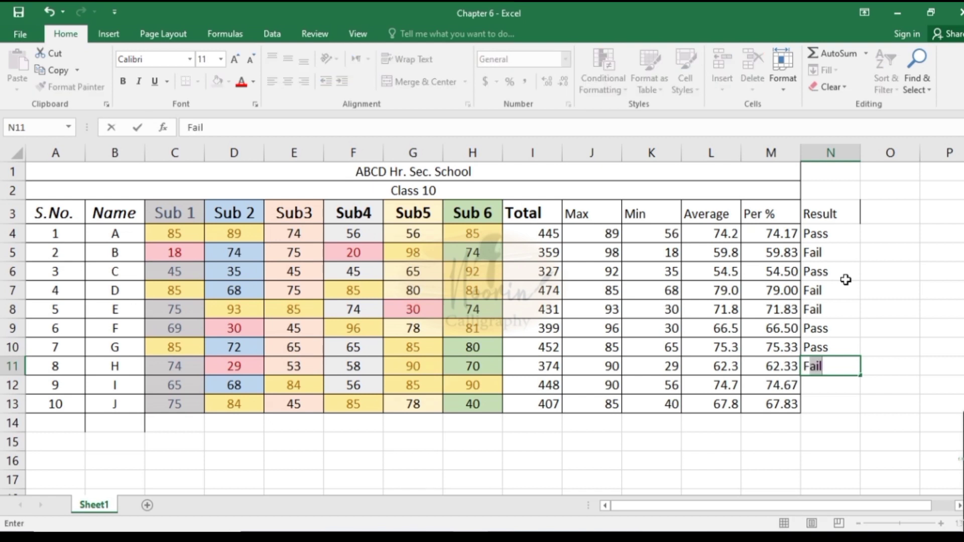
key("Return")
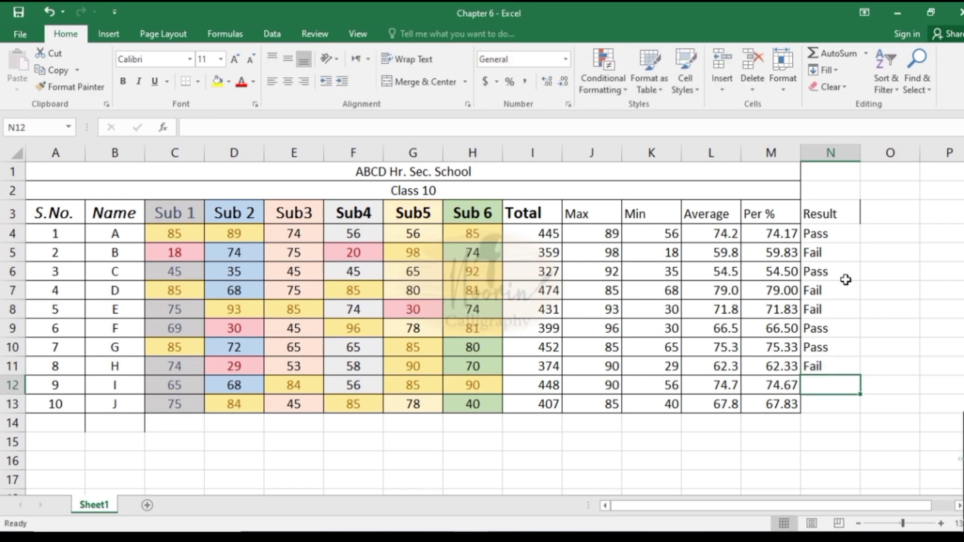
type("pass")
key("Return")
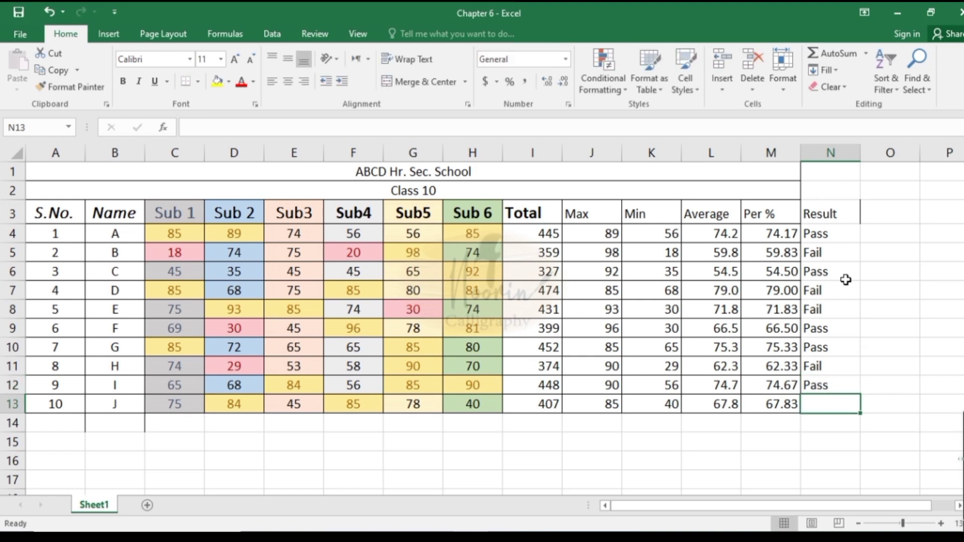
type("pass")
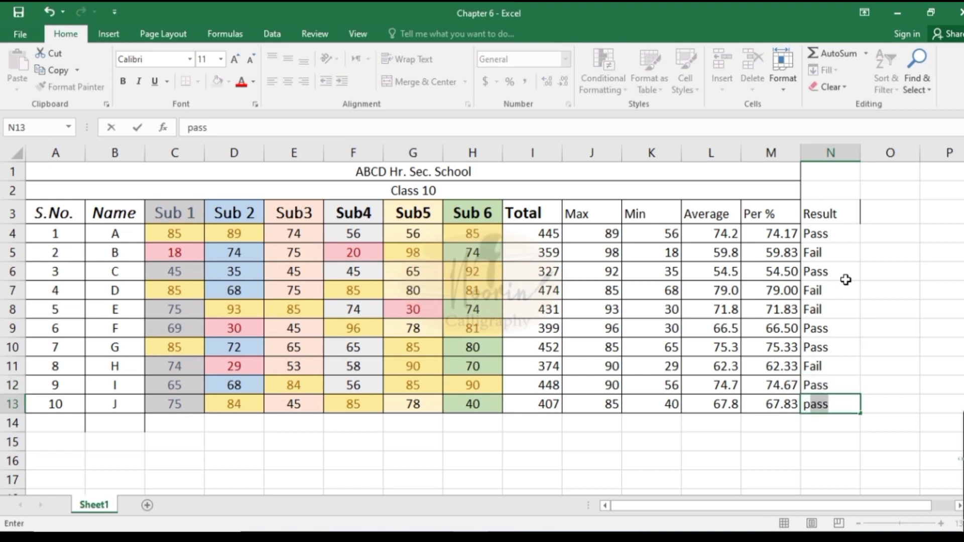
key("Return")
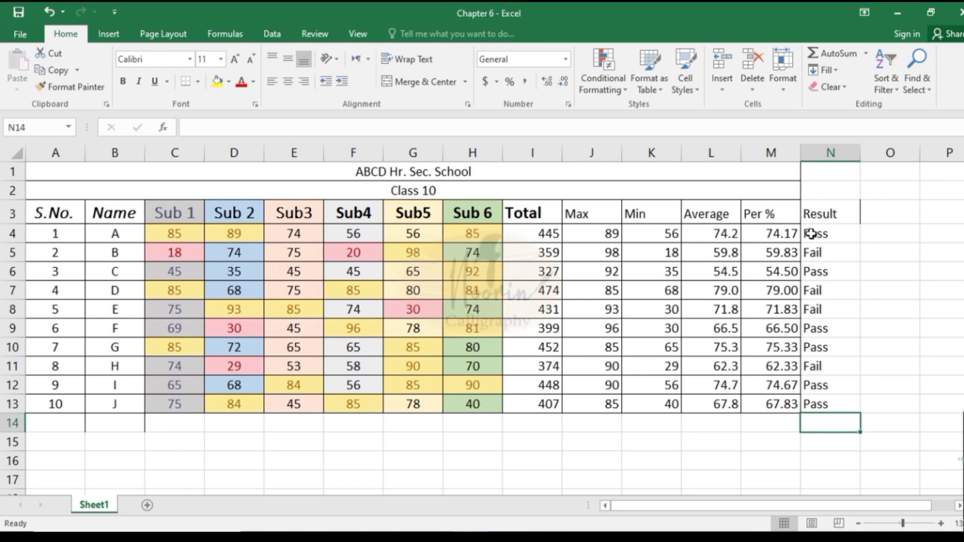
Step: Give N4:N13 a Text that Contains 'Pass' rule with Green Fill with Dark Green Text
left_click_drag(812, 233, 820, 405)
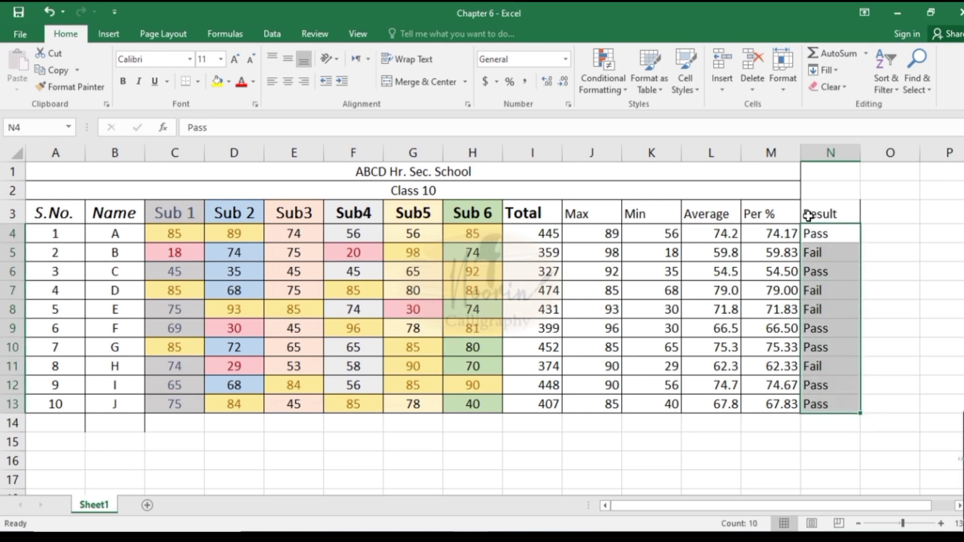
left_click(605, 71)
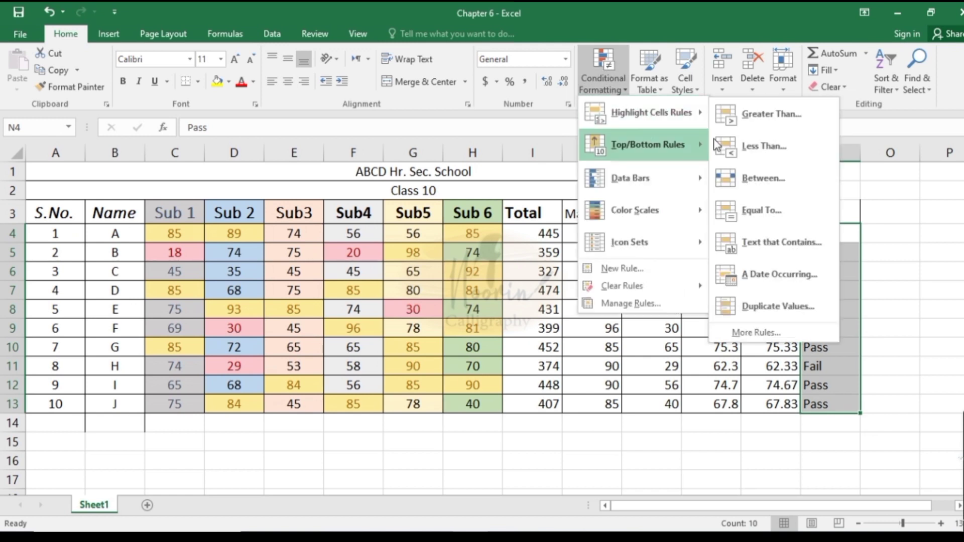
mouse_move(757, 11)
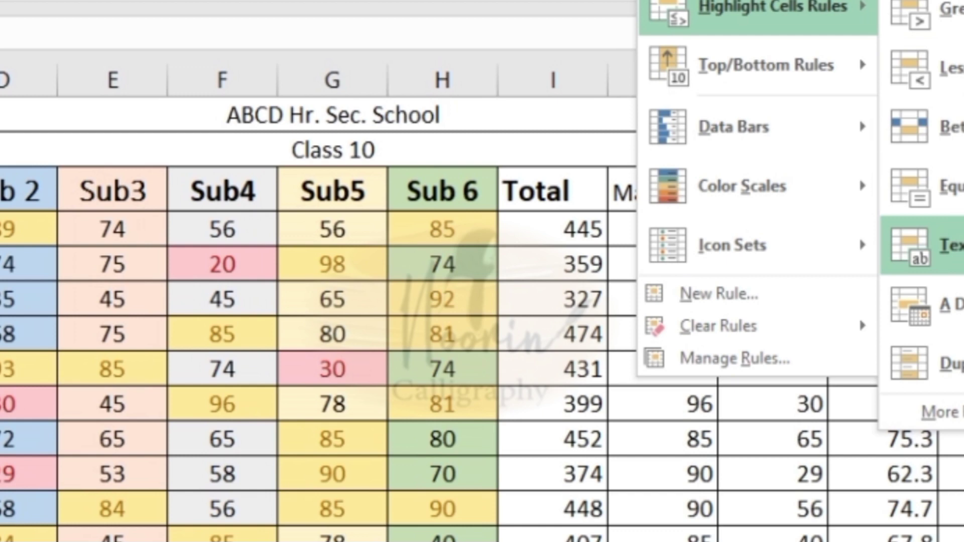
left_click(934, 246)
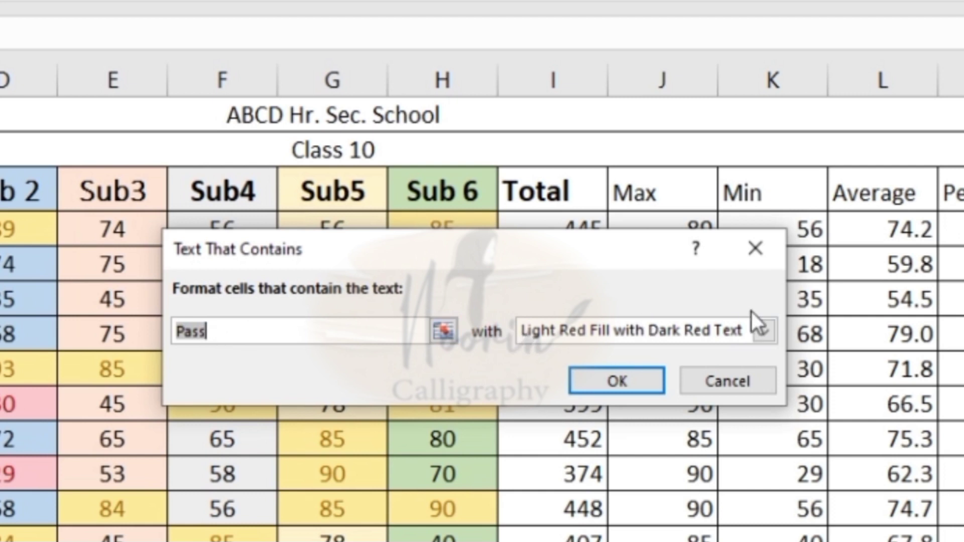
left_click(769, 333)
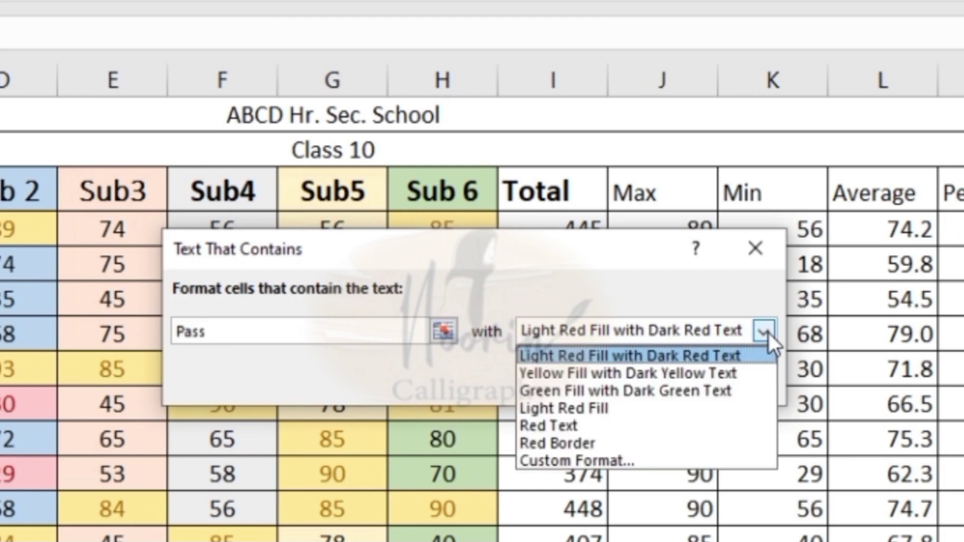
left_click(692, 390)
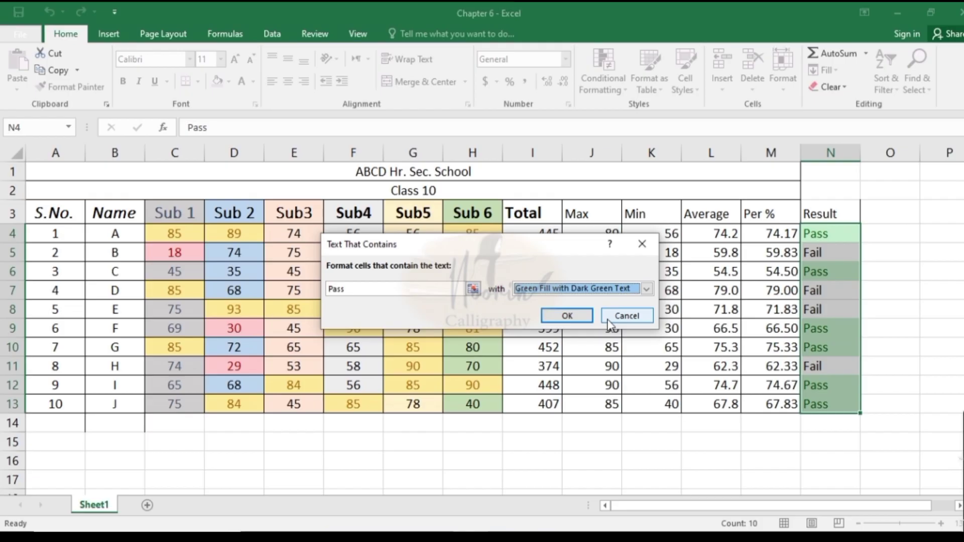
left_click(576, 316)
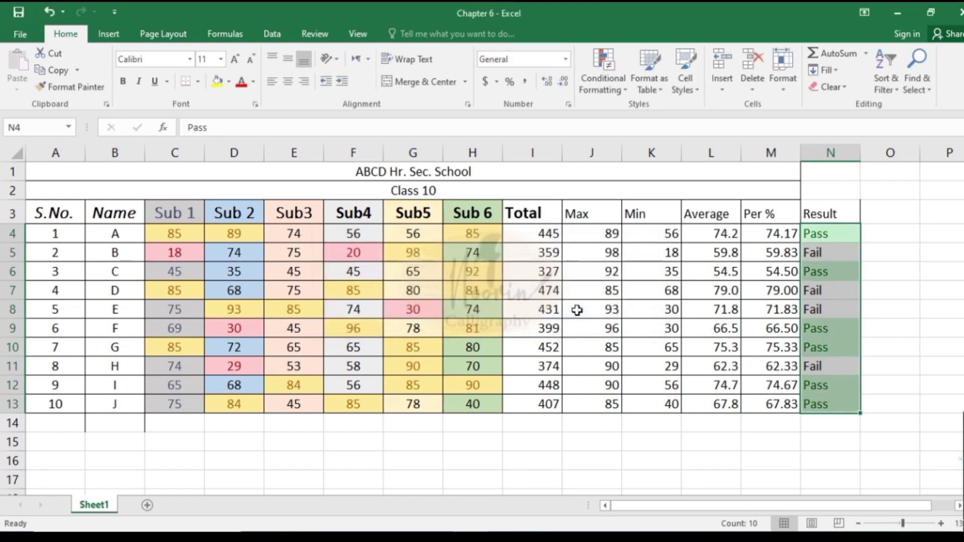
left_click(826, 290)
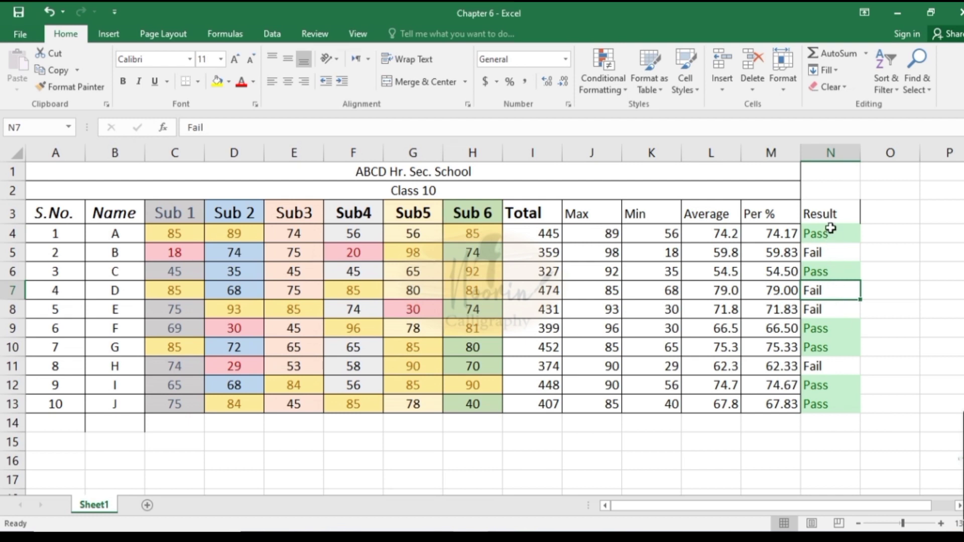
Step: Give N4:N13 a Text that Contains 'Fail' rule with Light Red Fill with Dark Red Text
left_click_drag(831, 232, 840, 404)
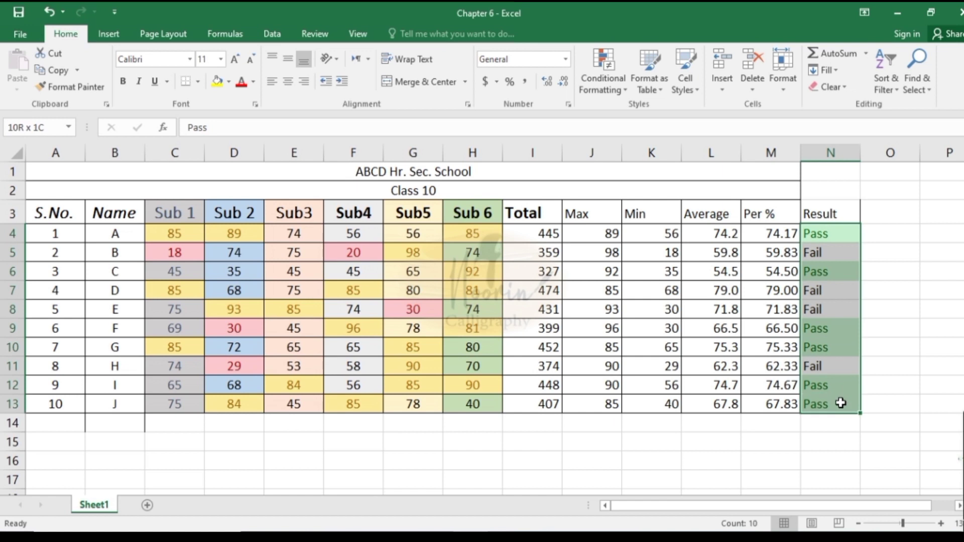
left_click(588, 77)
mouse_move(456, 116)
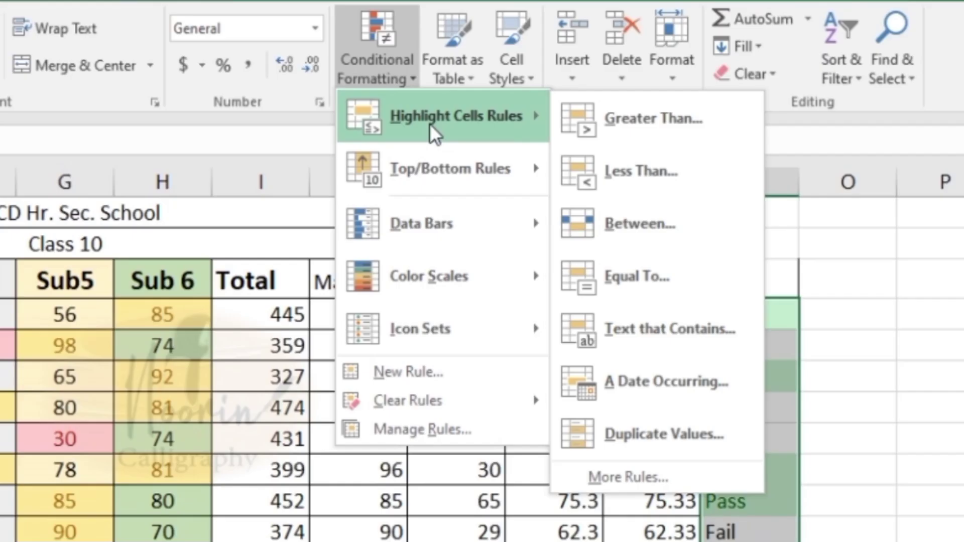
left_click(650, 318)
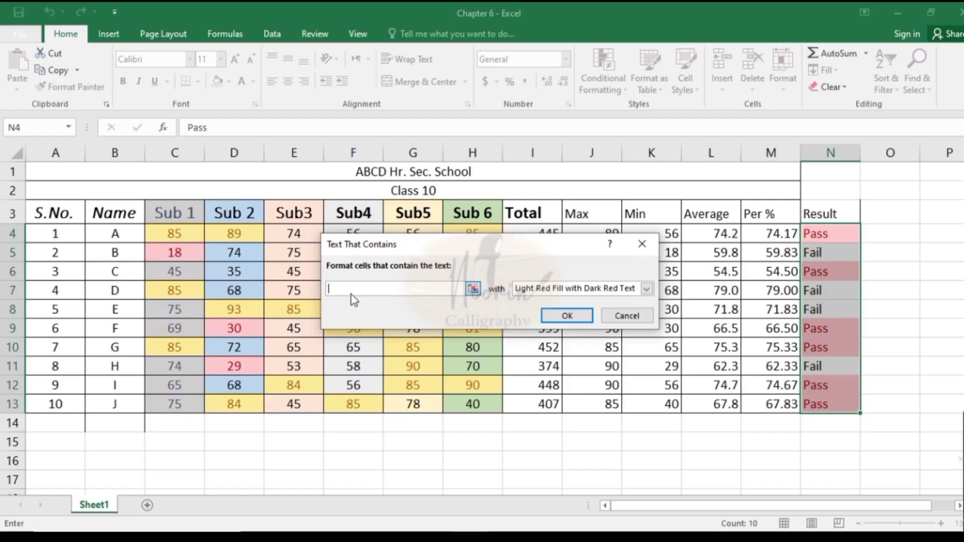
type("Fail")
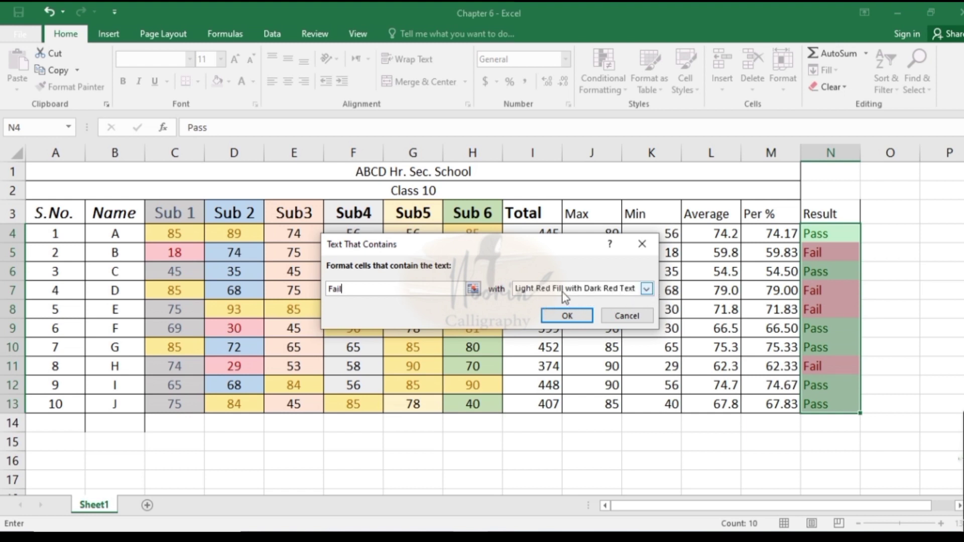
left_click(567, 314)
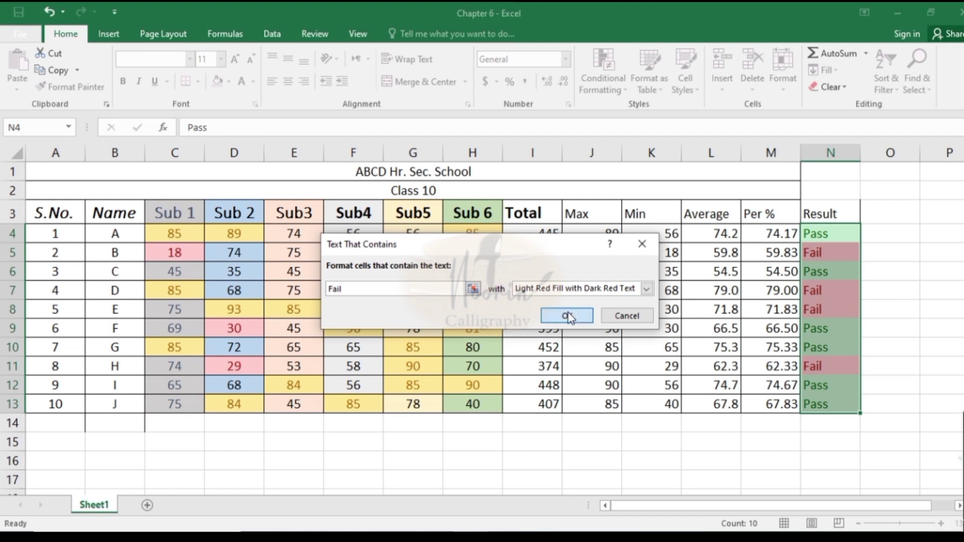
left_click(692, 315)
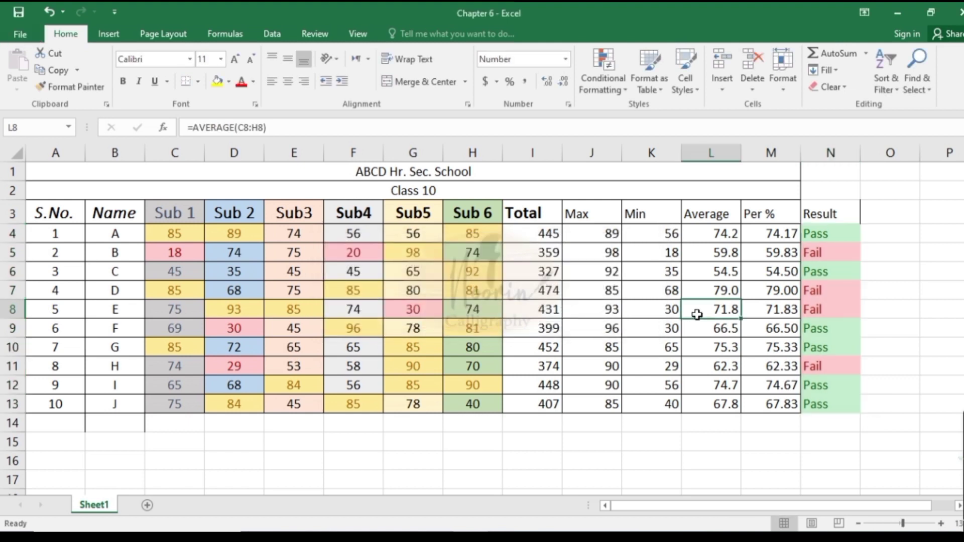
left_click(820, 253)
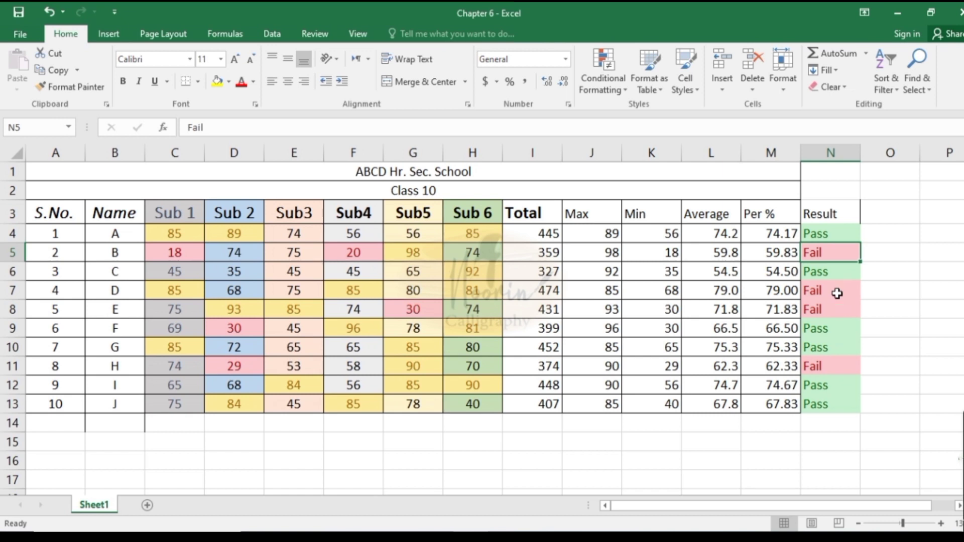
left_click(602, 83)
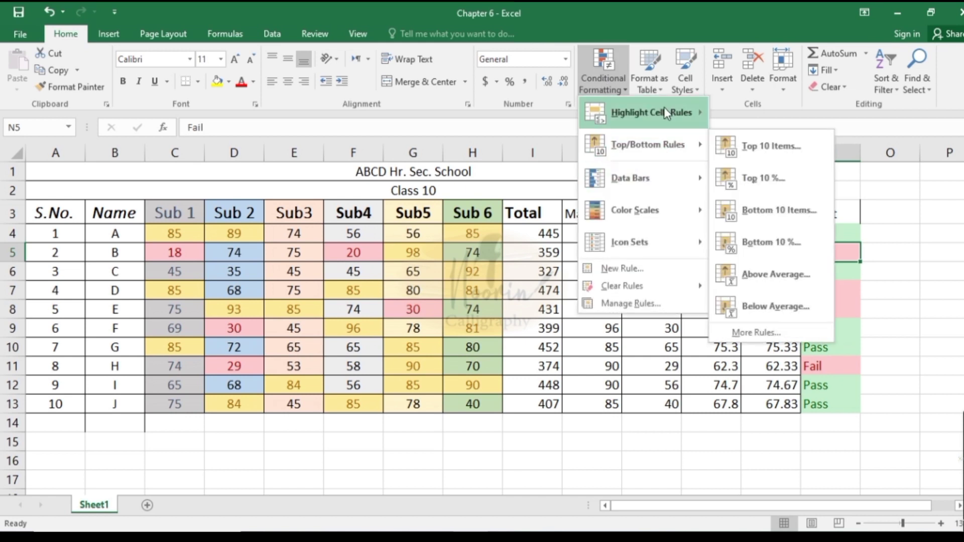
mouse_move(646, 112)
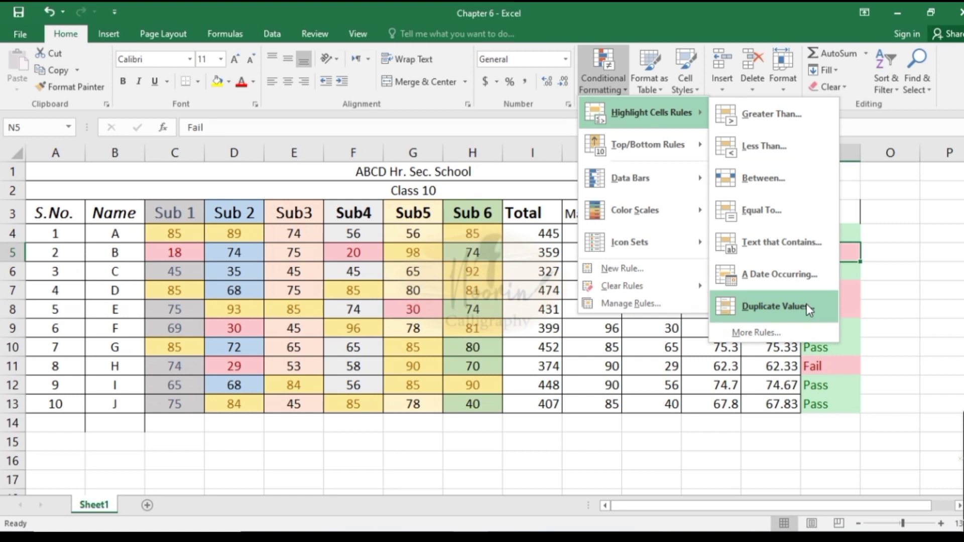
left_click(531, 289)
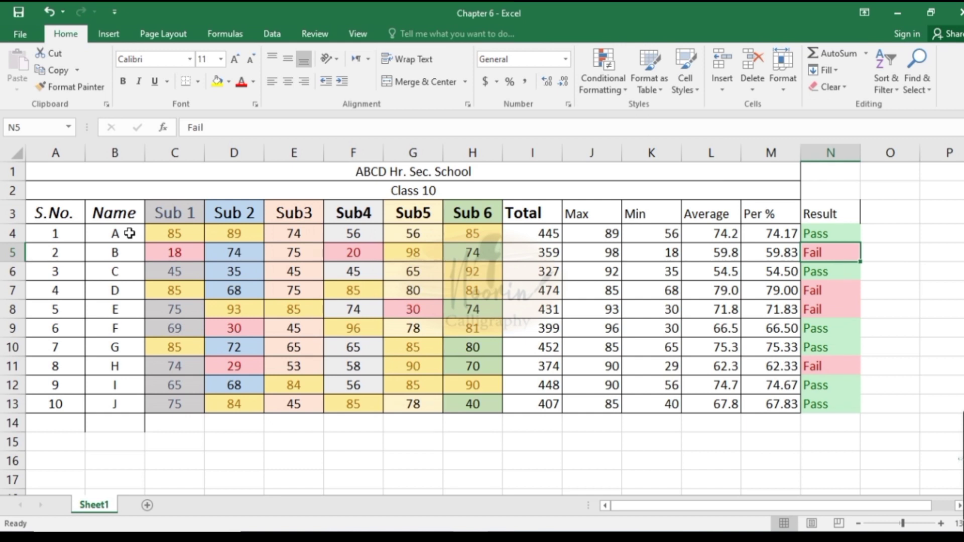
Step: Apply a Duplicate Values rule to names B4:B14 with Light Red Fill with Dark Red Text
left_click_drag(130, 234, 118, 430)
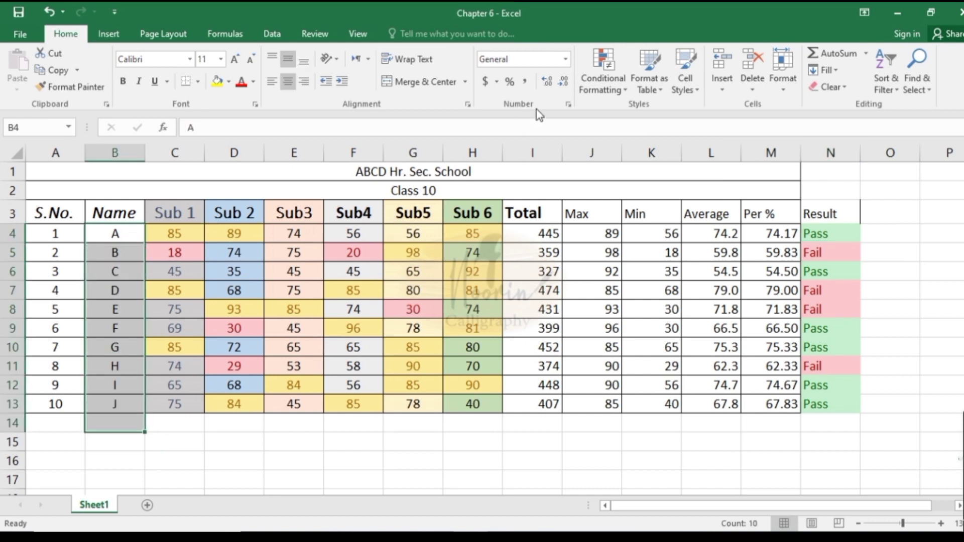
left_click(595, 87)
mouse_move(648, 112)
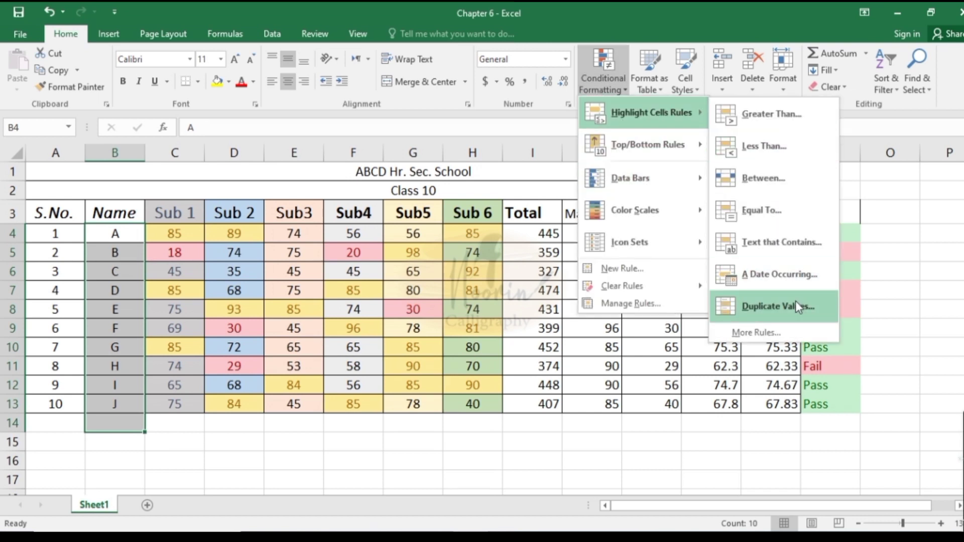
left_click(797, 304)
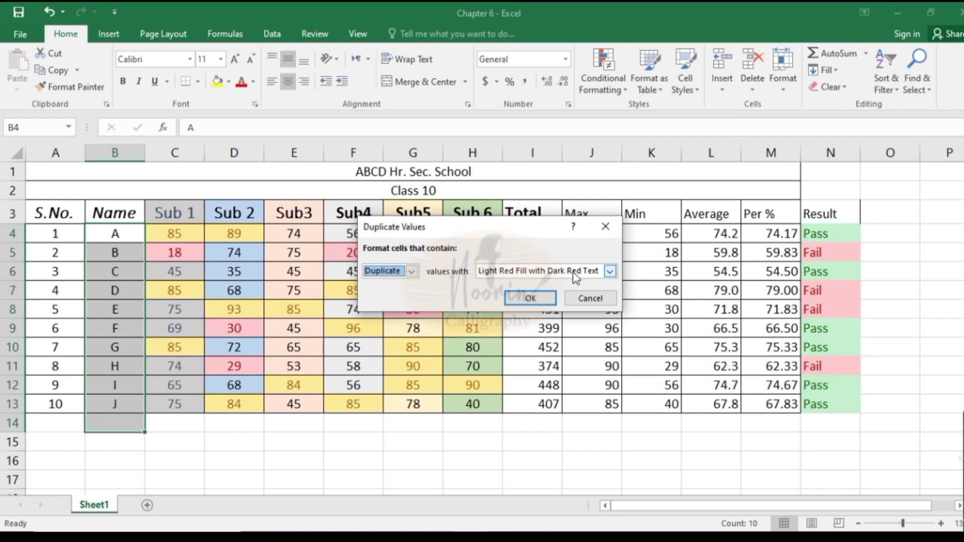
left_click(411, 272)
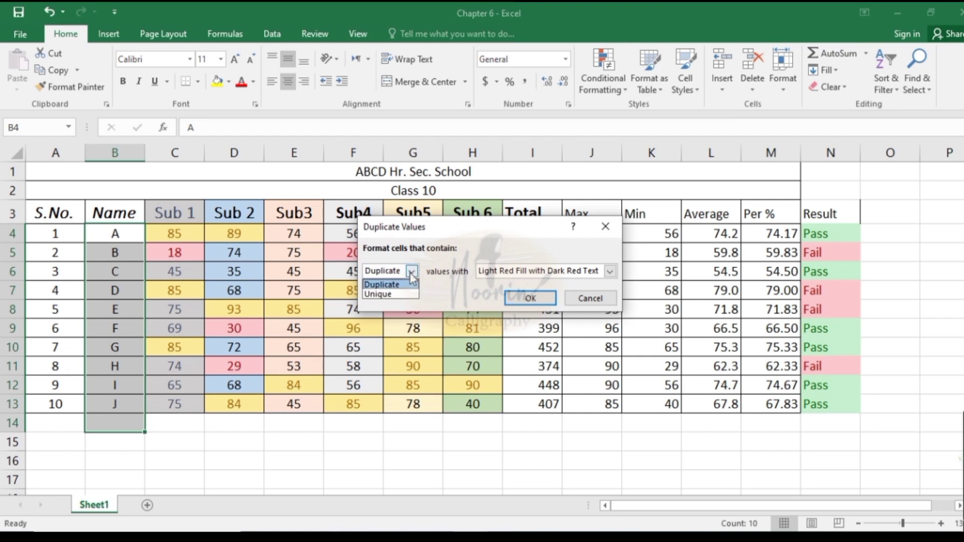
left_click(410, 273)
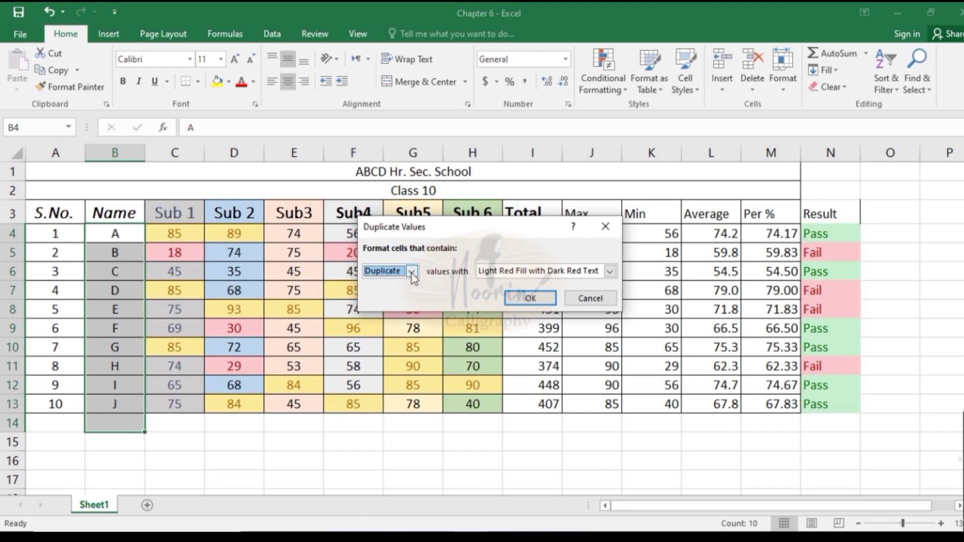
left_click(532, 299)
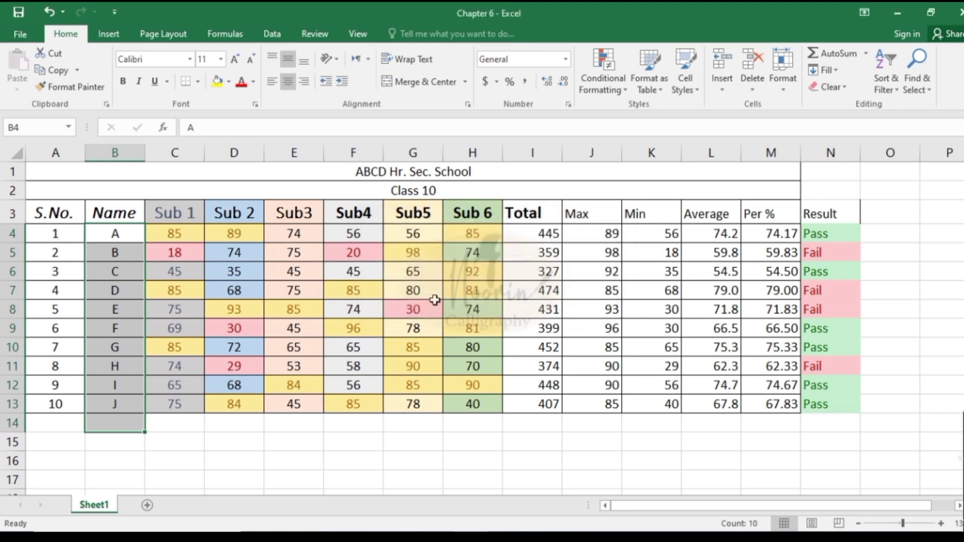
left_click(111, 418)
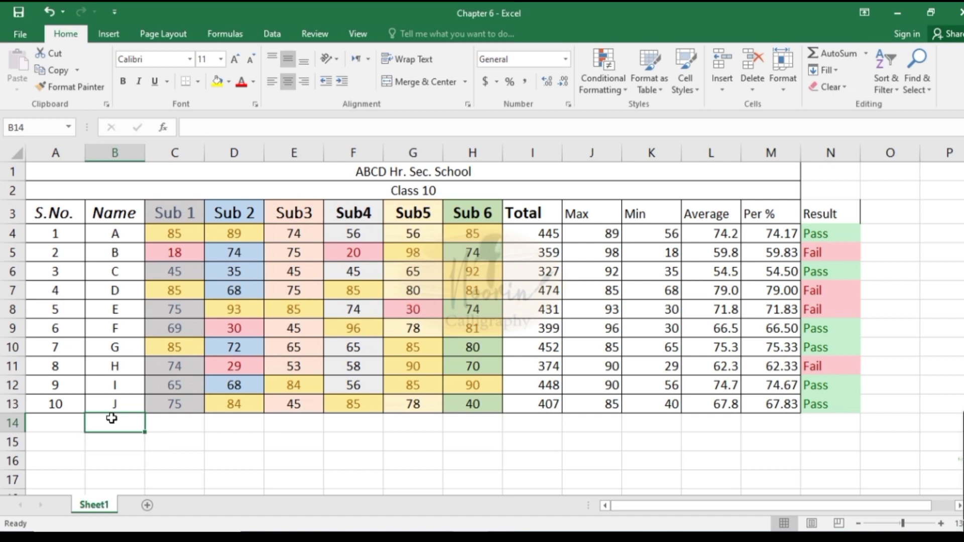
Step: Enter the repeated names A, then C, in B14 to test the duplicate highlight
type("A")
key("Return")
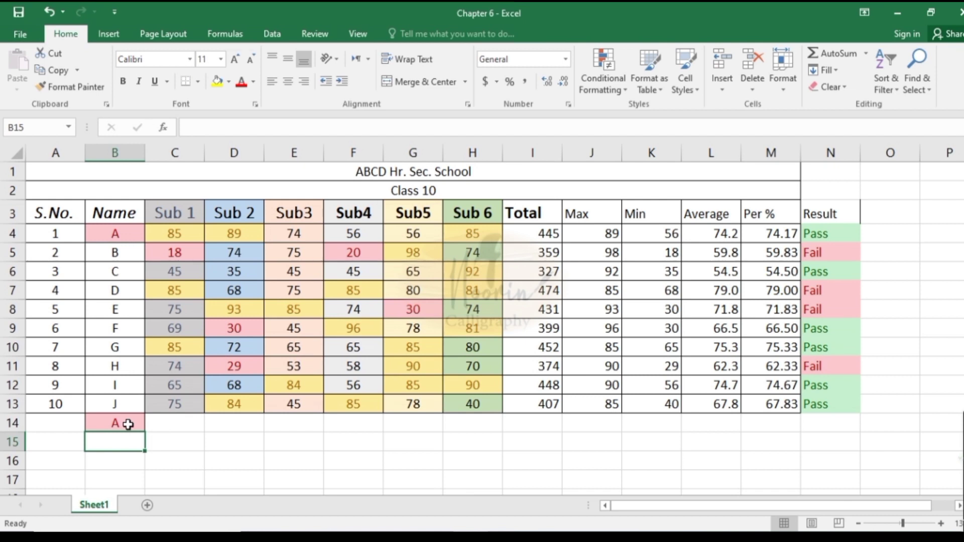
left_click(125, 425)
key("BackSpace")
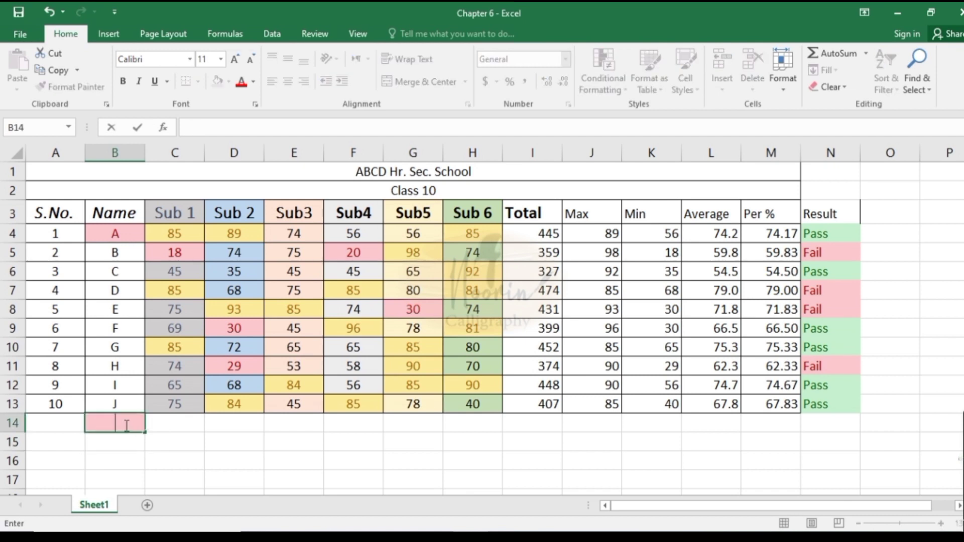
type("C")
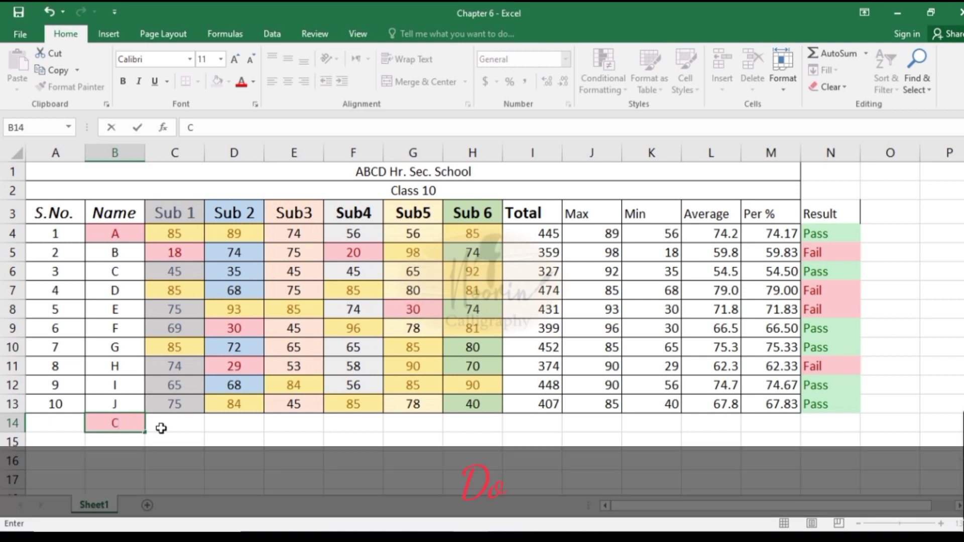
left_click(174, 428)
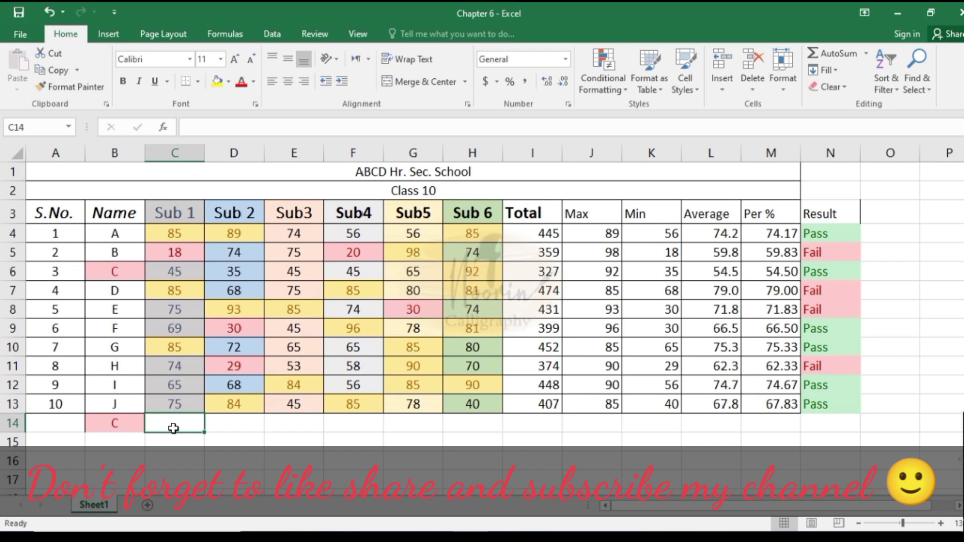
Step: Rename B6 to ABCDE and enter ABCDE in B14, triggering the red duplicate flag
left_click(122, 269)
key("BackSpace")
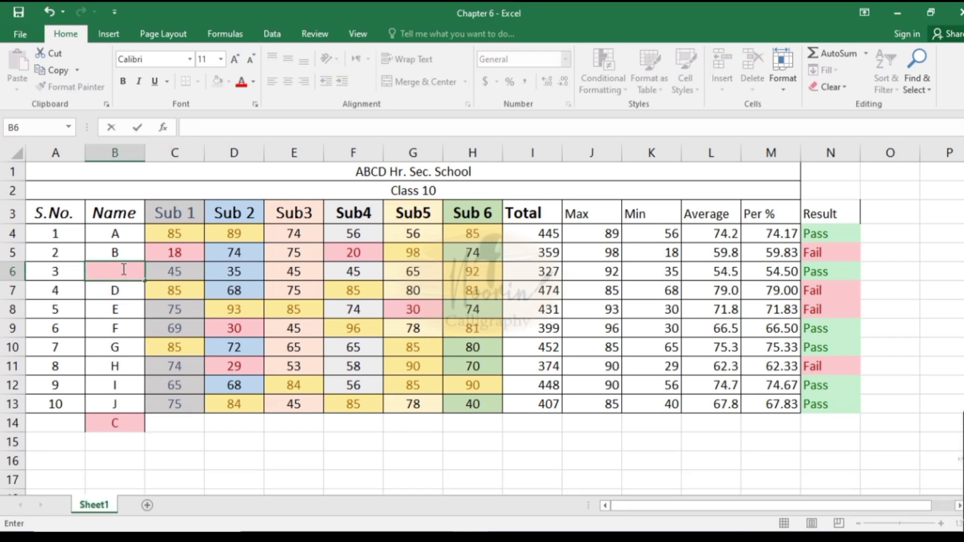
type("A")
type("BCDE")
left_click(152, 283)
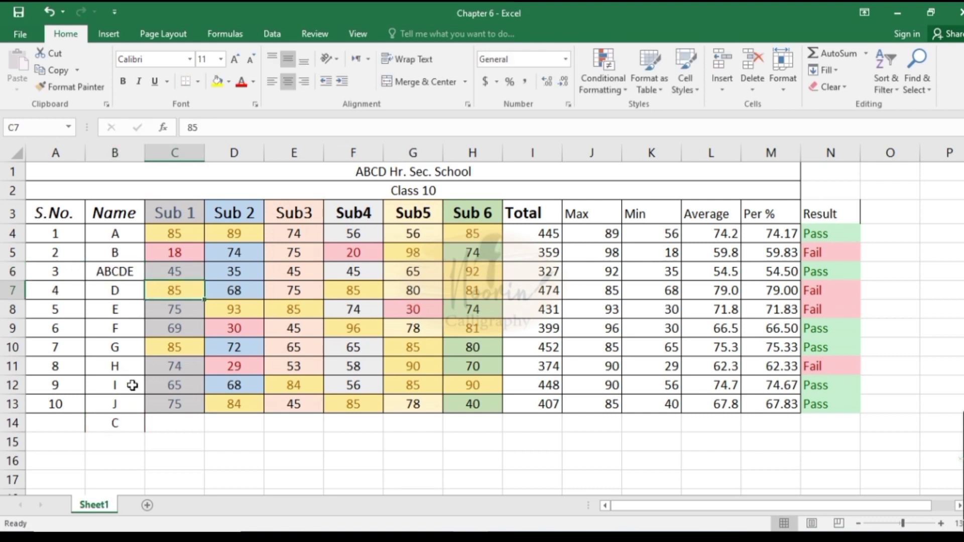
left_click(123, 424)
key("BackSpace")
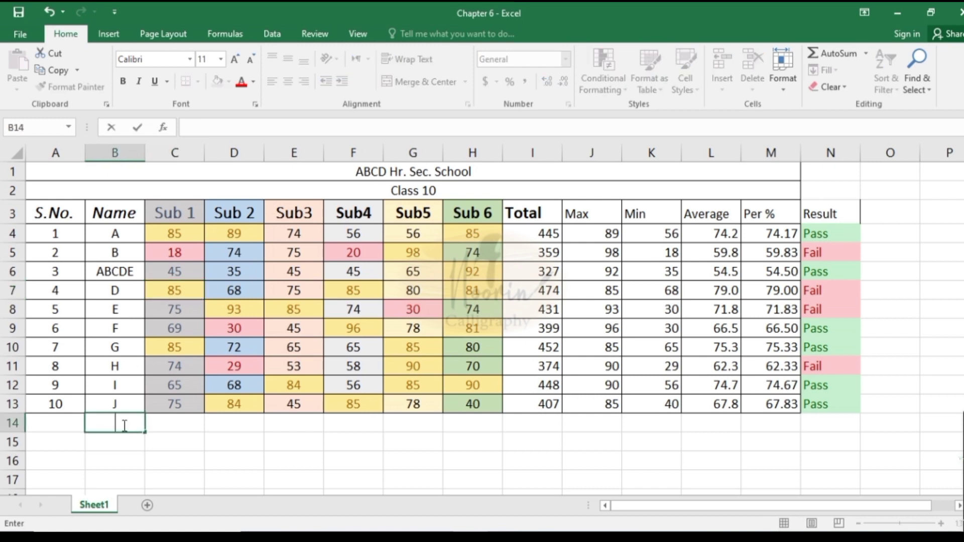
type("ABCD")
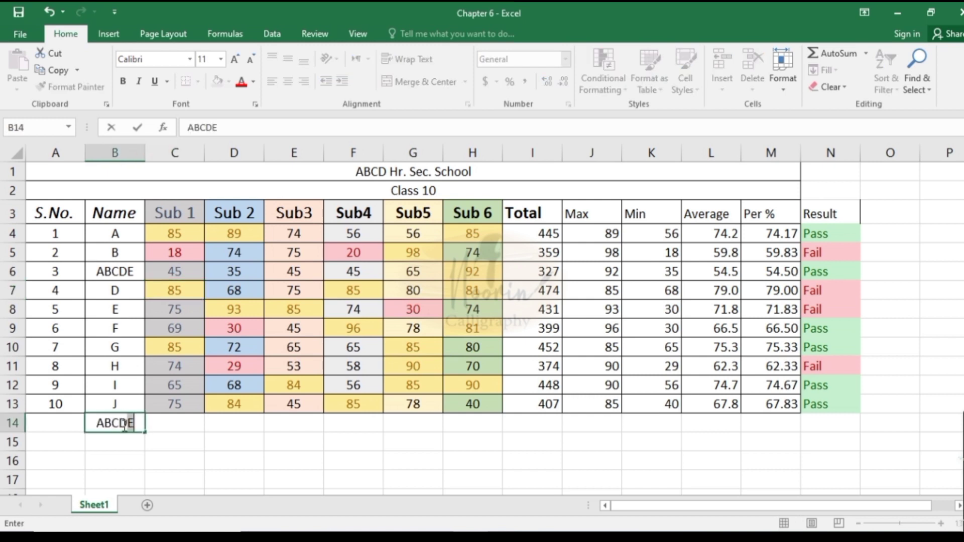
type("E")
key("Return")
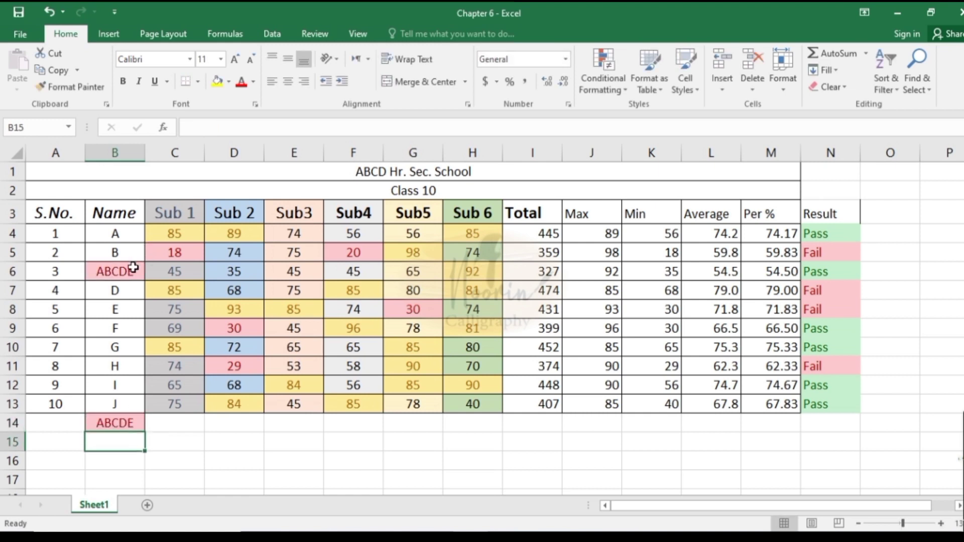
Step: Empty B14 and restore student 3's name in B6 to C
left_click(122, 427)
key("BackSpace")
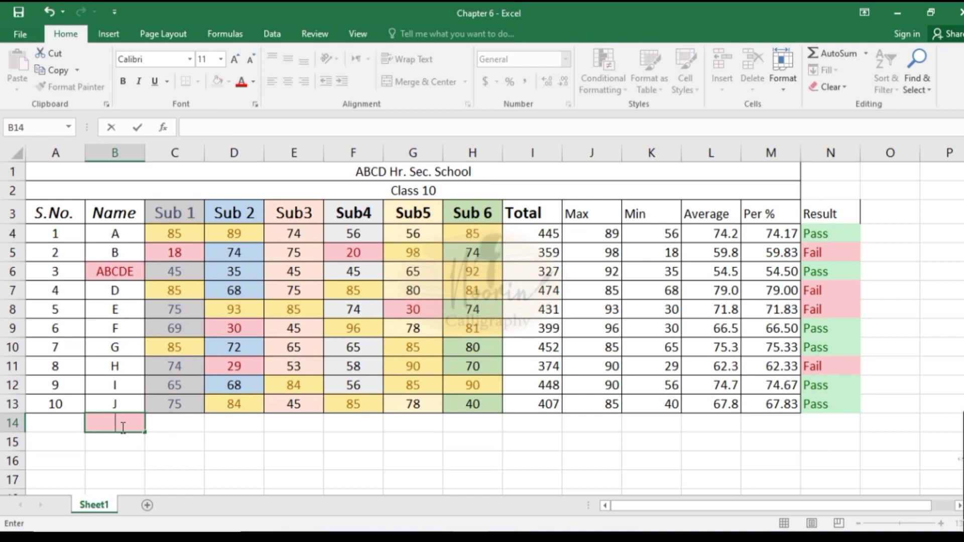
left_click(150, 435)
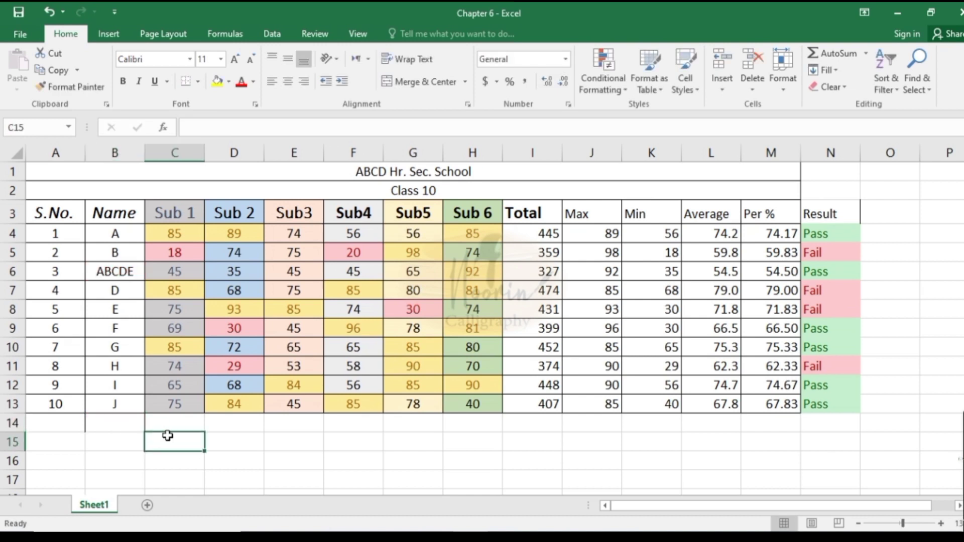
left_click(137, 277)
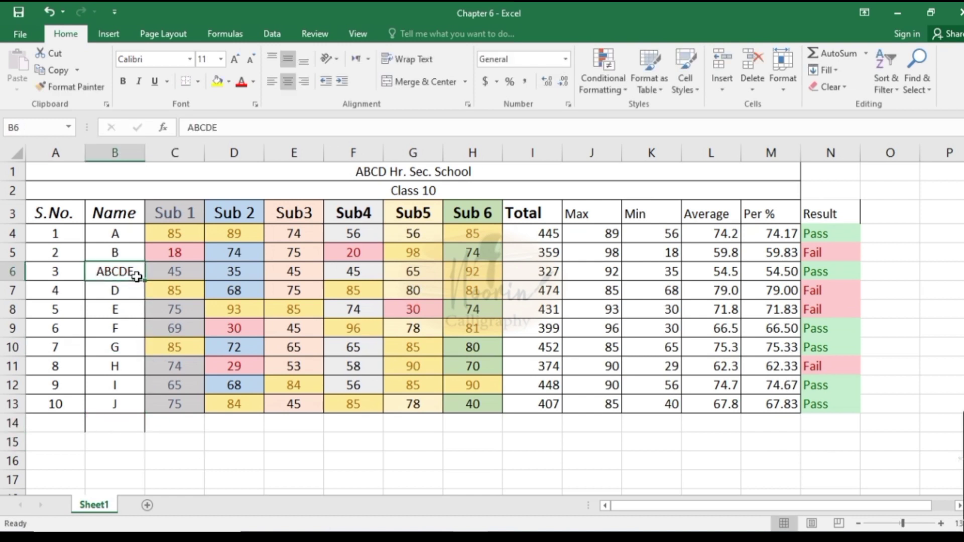
key("BackSpace")
type("C")
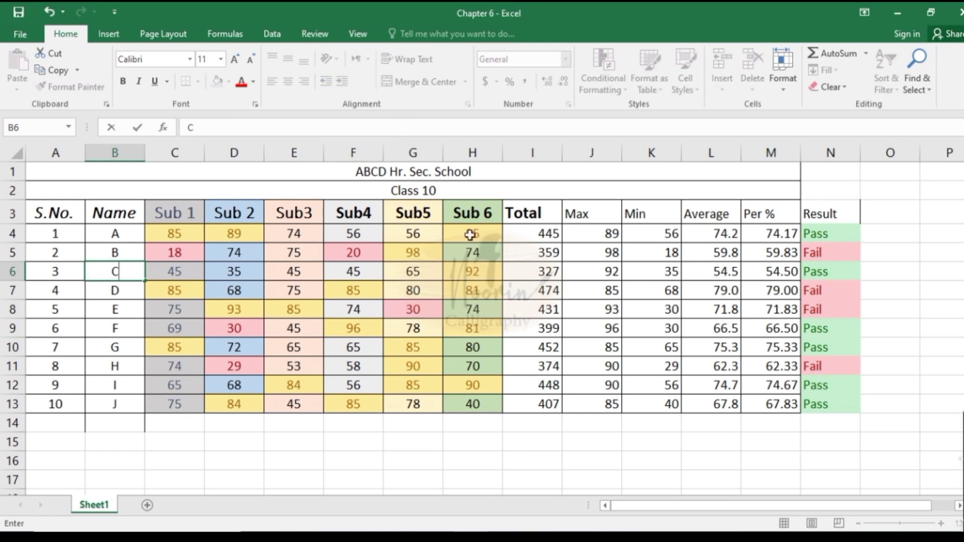
left_click(460, 258)
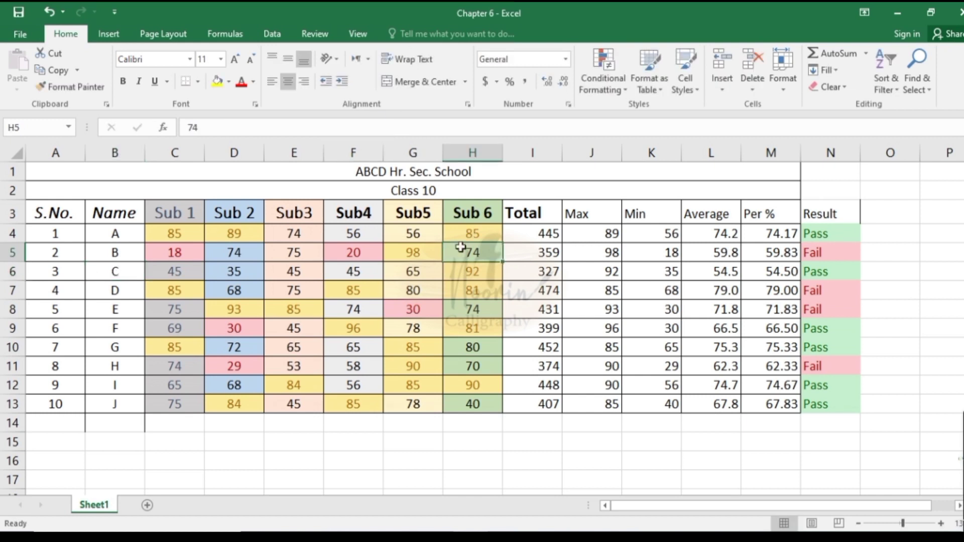
Step: Browse the Conditional Formatting menu for the Top/Bottom rules on the marks
left_click(610, 78)
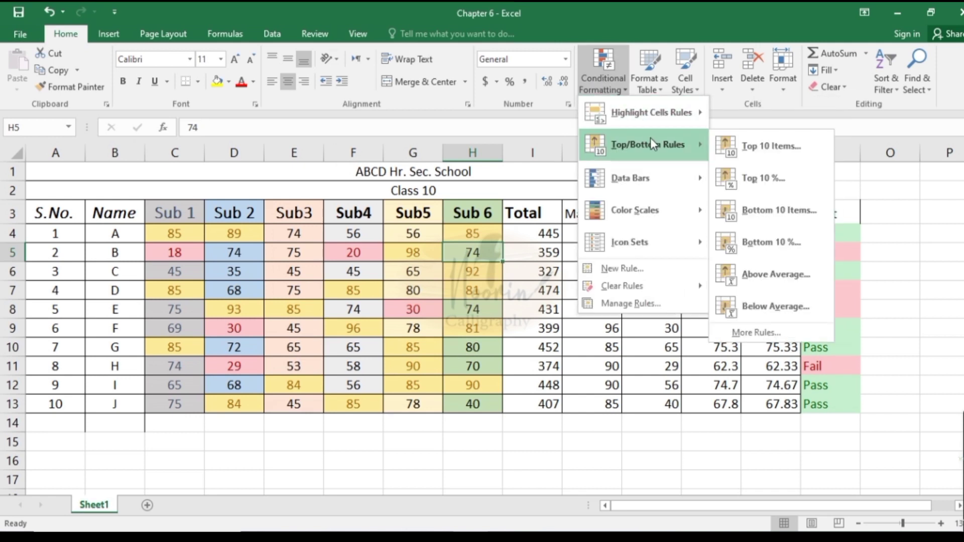
mouse_move(646, 143)
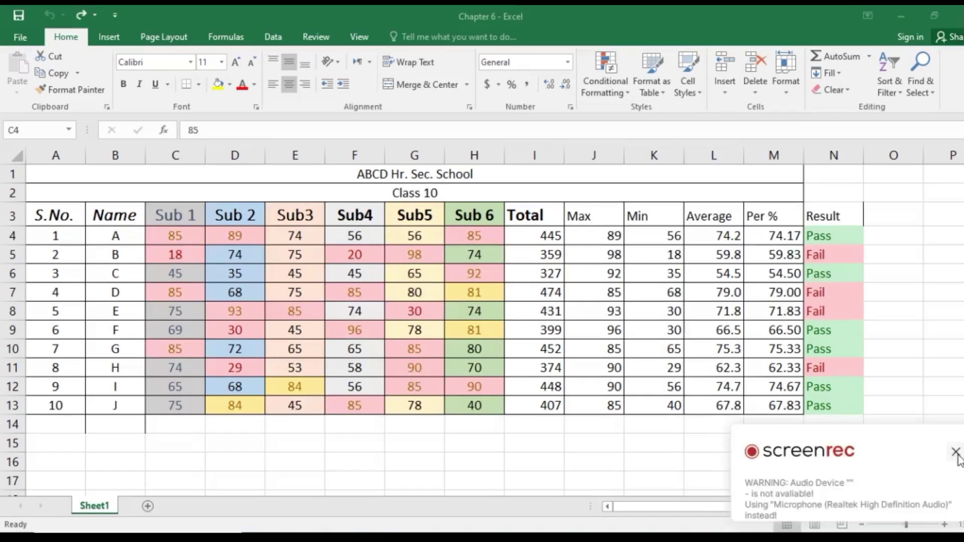
left_click(956, 452)
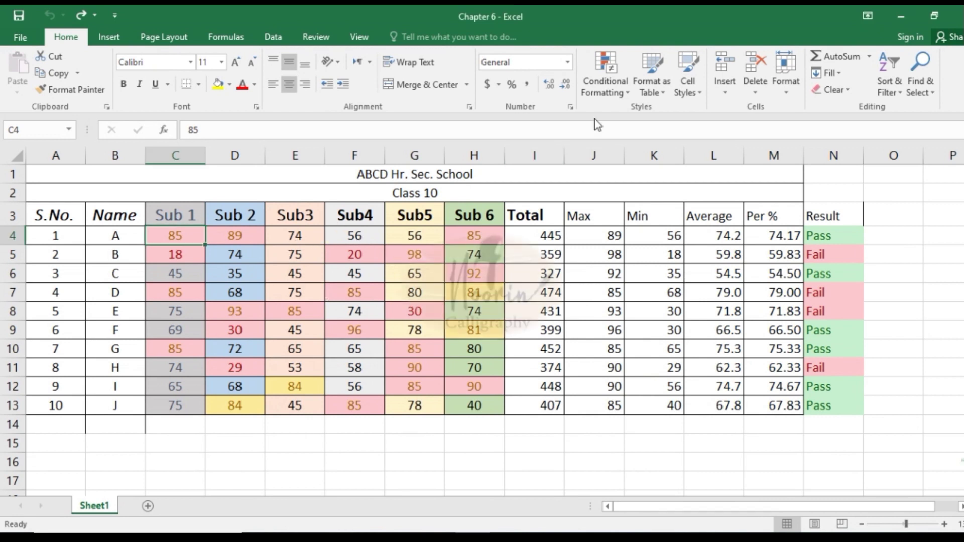
left_click(609, 101)
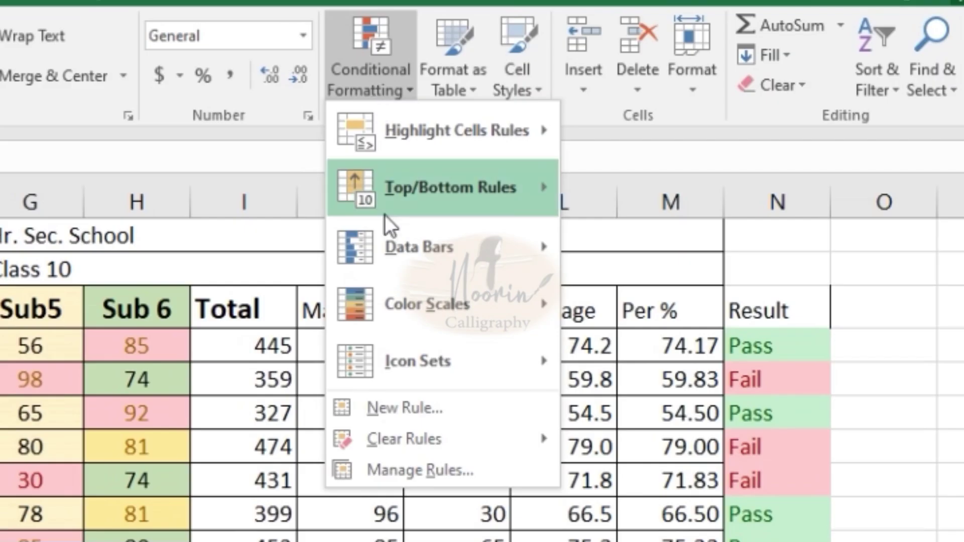
mouse_move(624, 288)
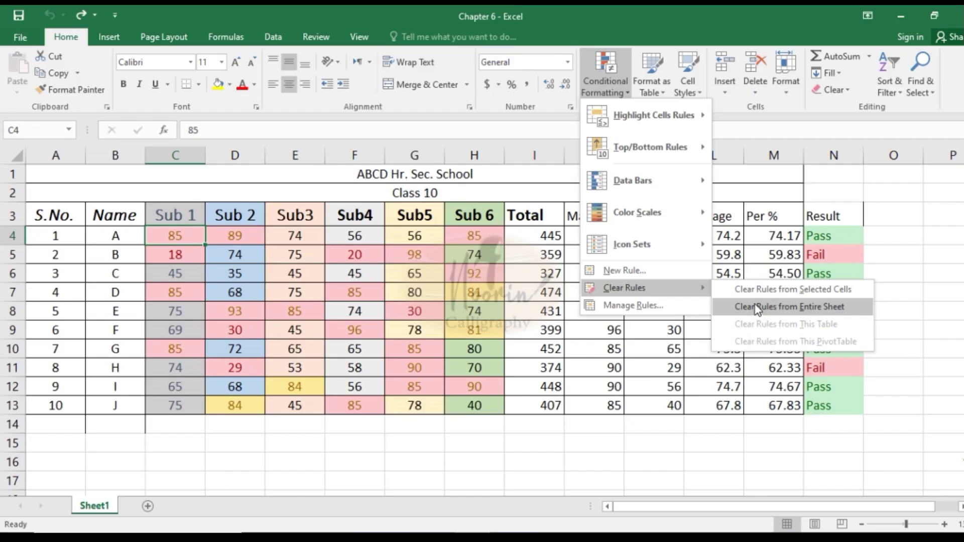
Step: Select the marks C4:H13 and clear their conditional formatting rules
left_click(641, 374)
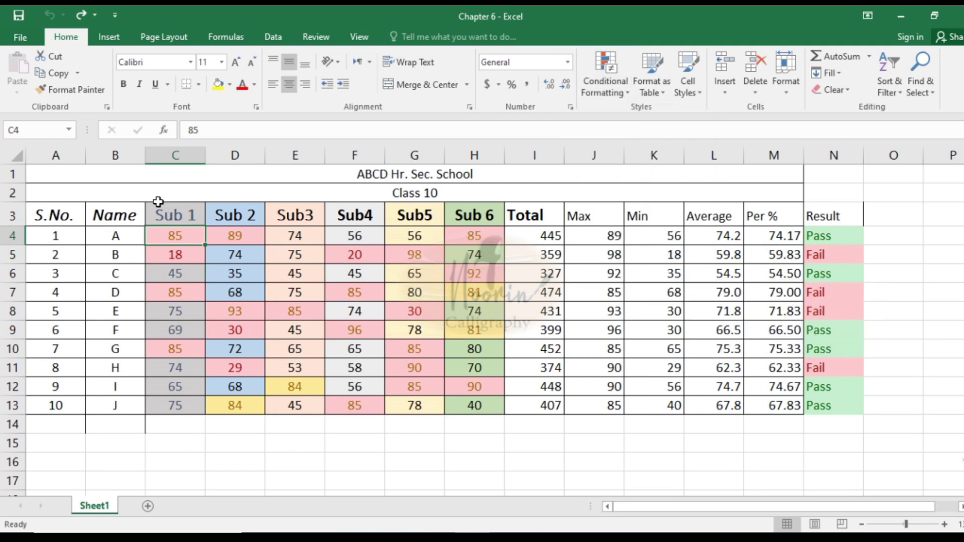
left_click(215, 285)
mouse_move(183, 240)
left_mouse_down()
mouse_move(474, 420)
mouse_move(471, 405)
left_mouse_up()
left_click(606, 65)
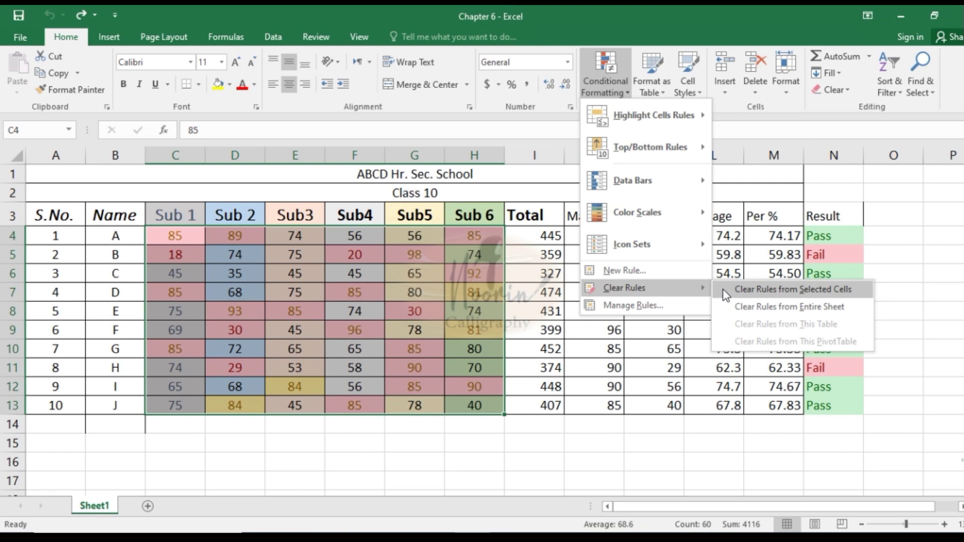
left_click(743, 292)
left_click(403, 287)
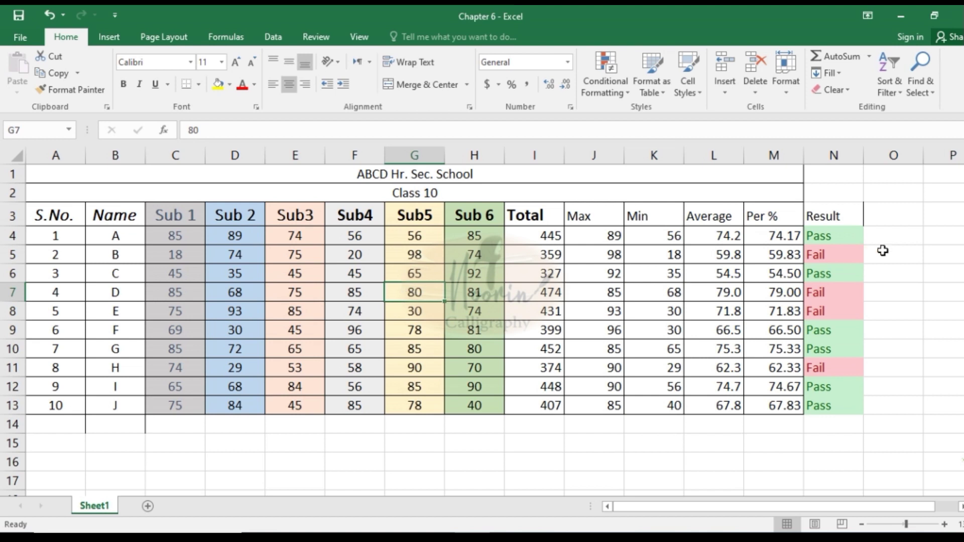
Step: Apply a Top 10 Items rule changed to 5 items, highlighting the five highest marks
left_click(830, 251)
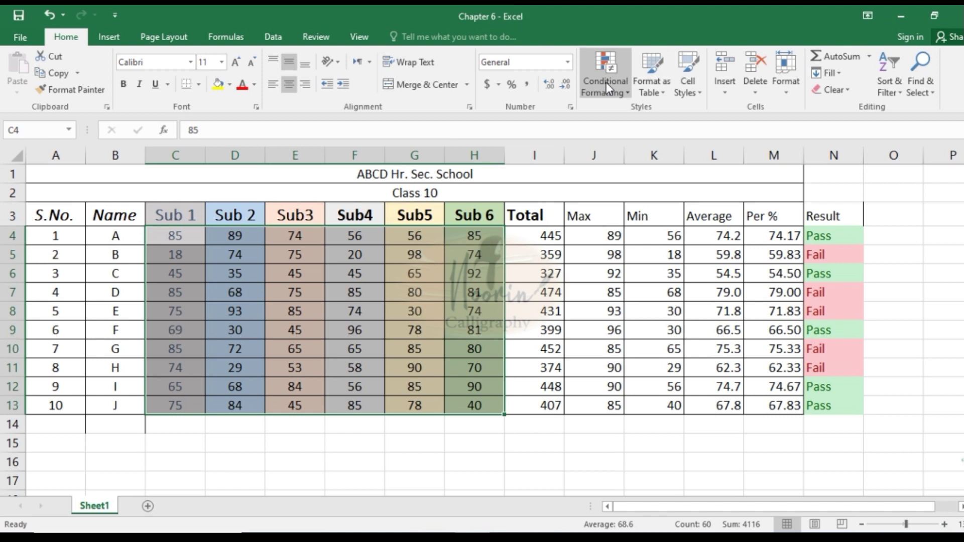
left_click(607, 83)
mouse_move(647, 147)
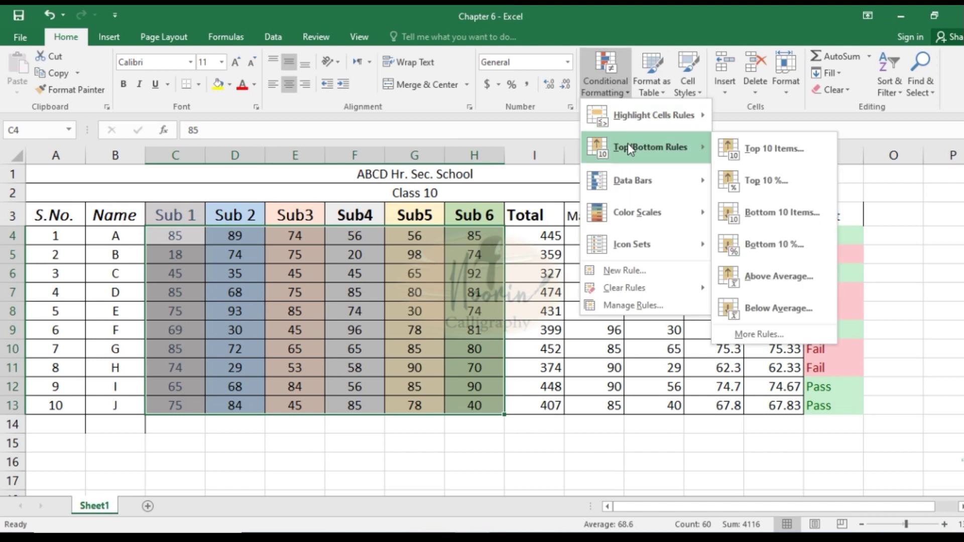
left_click(752, 148)
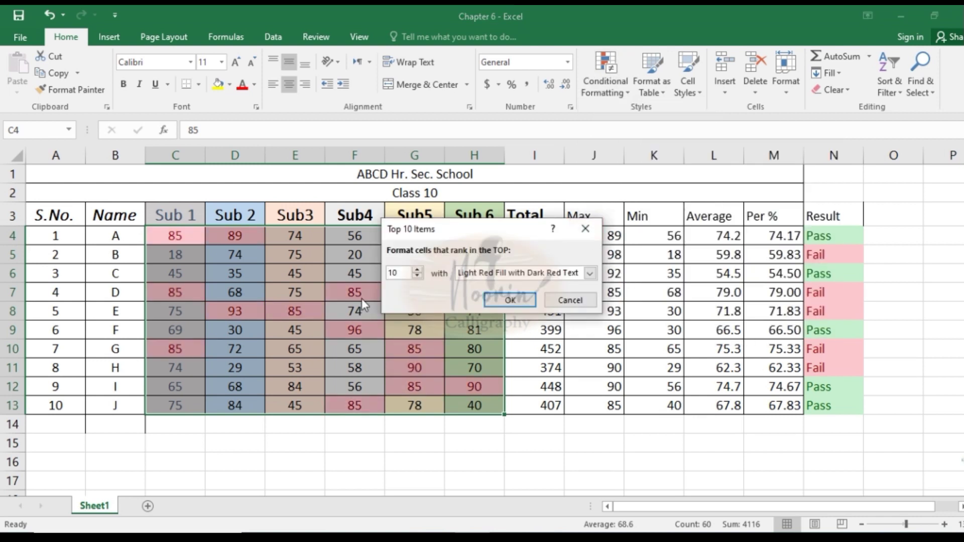
key("BackSpace")
key("BackSpace")
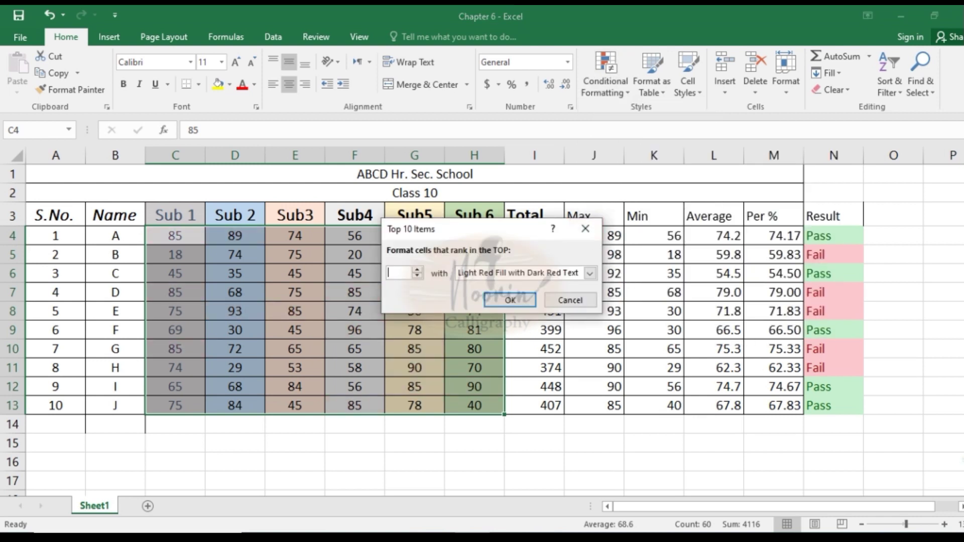
type("5")
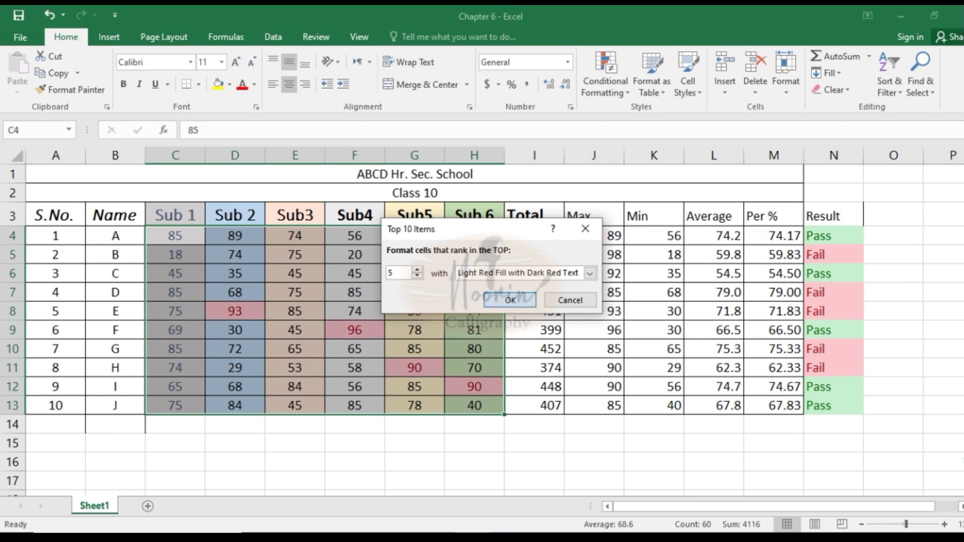
key("Return")
left_click(434, 297)
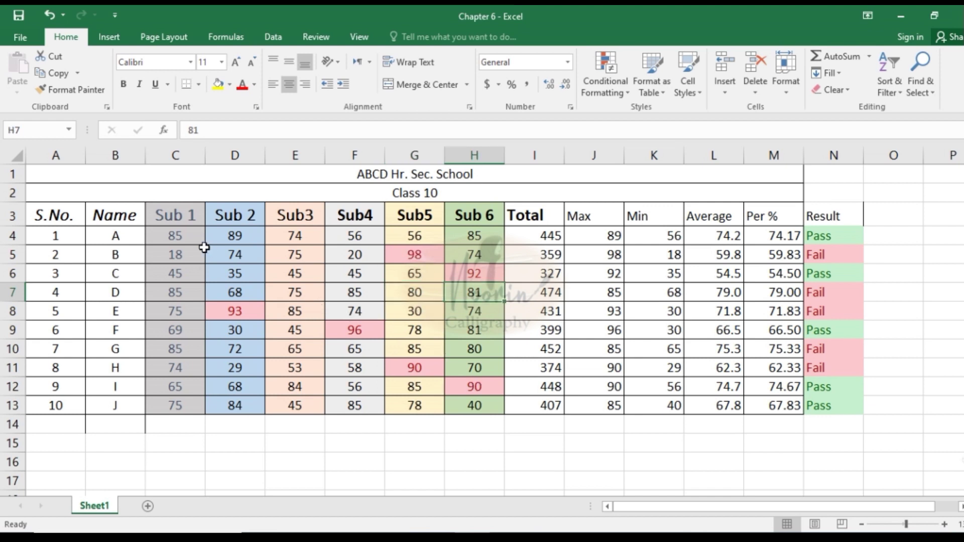
Step: Select C4:H13 and remove the top-5 highlighting rule from the marks
mouse_move(170, 237)
left_mouse_down()
mouse_move(391, 415)
mouse_move(460, 409)
left_mouse_up()
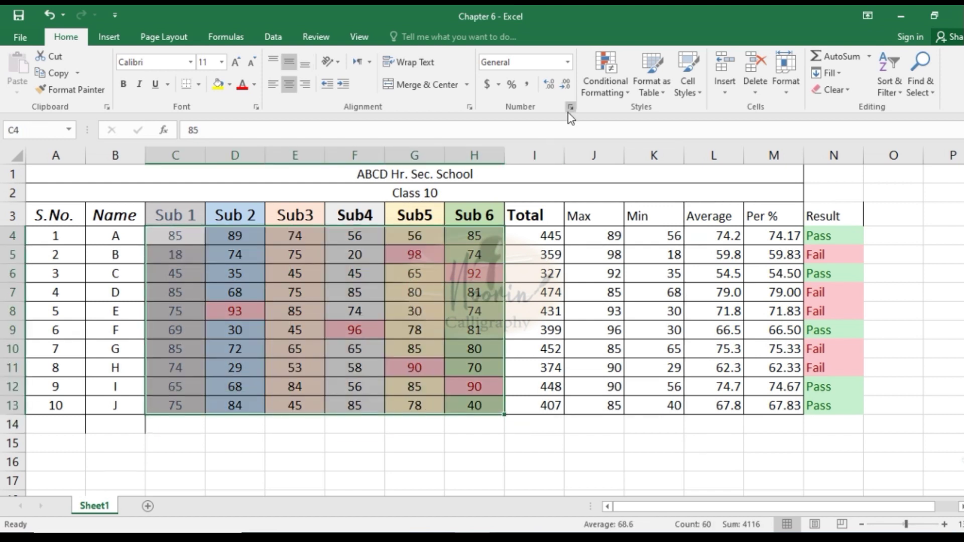
left_click(591, 85)
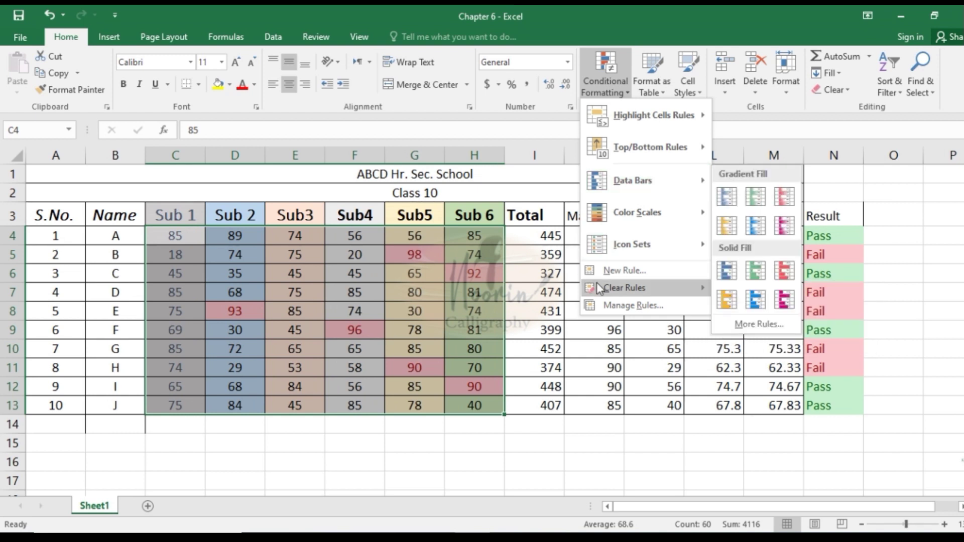
mouse_move(625, 288)
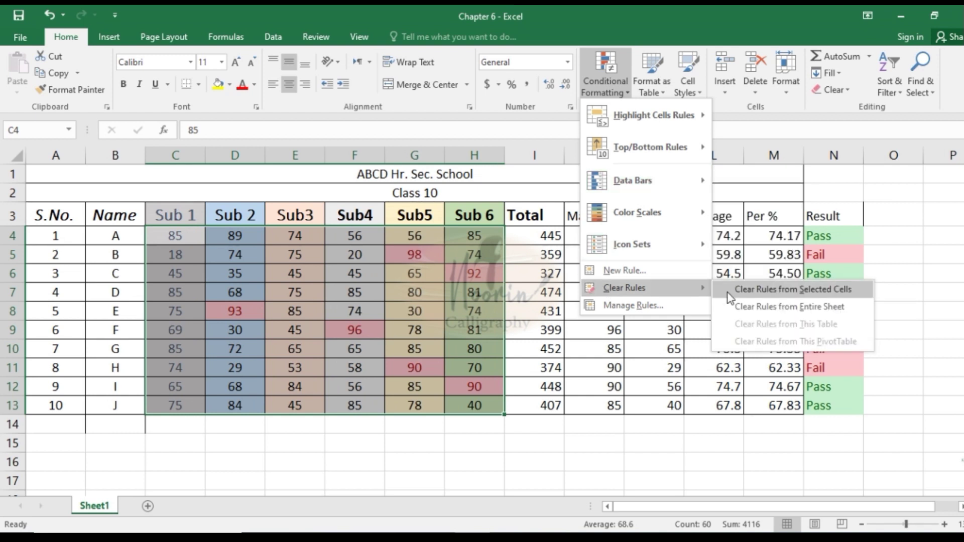
left_click(728, 291)
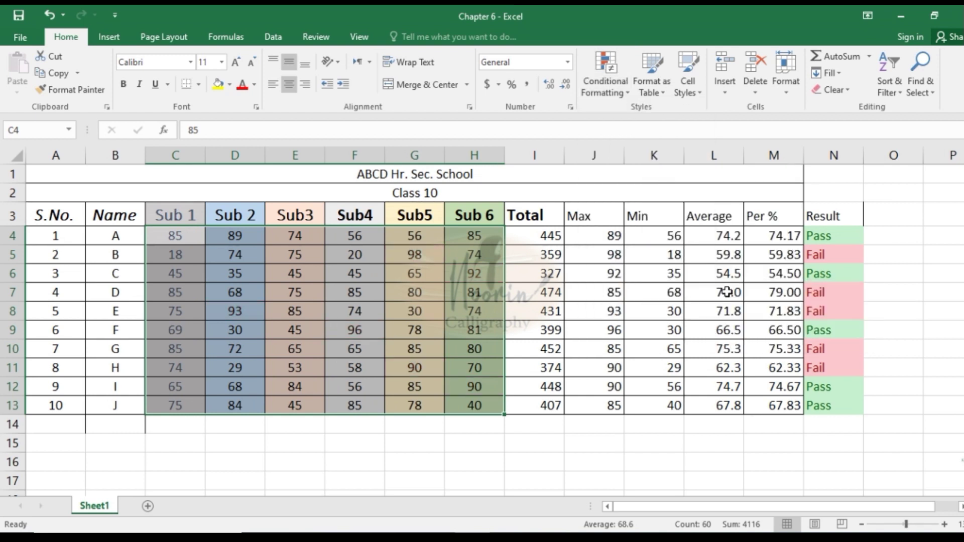
left_click(604, 81)
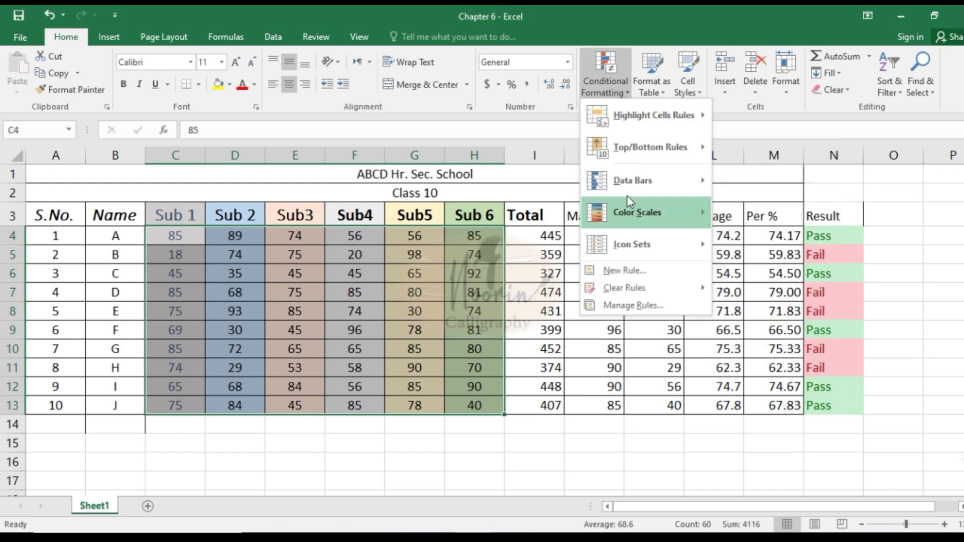
mouse_move(631, 244)
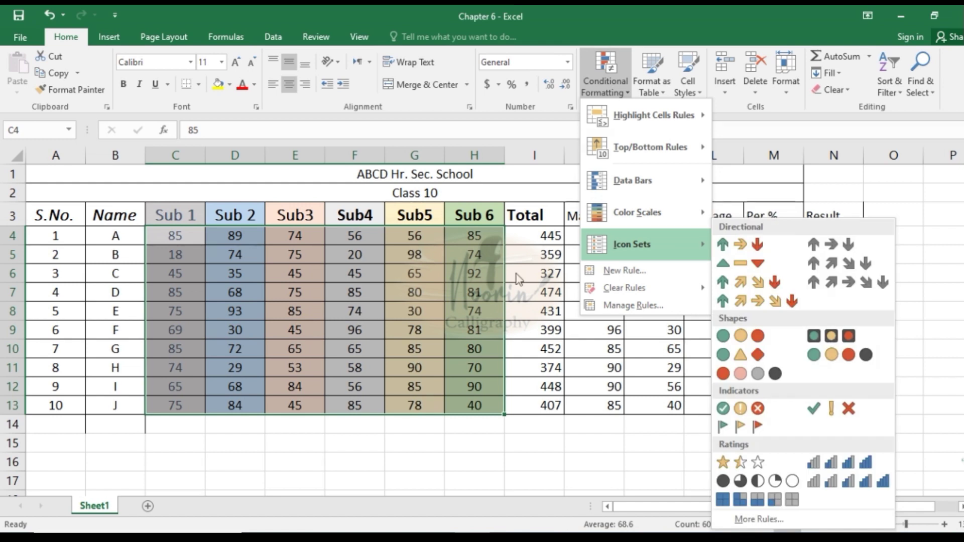
left_click(516, 273)
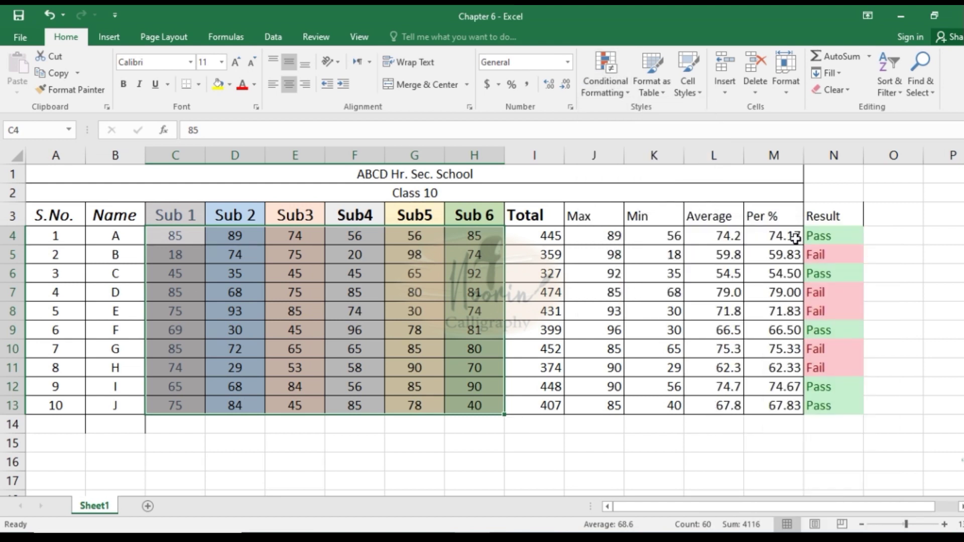